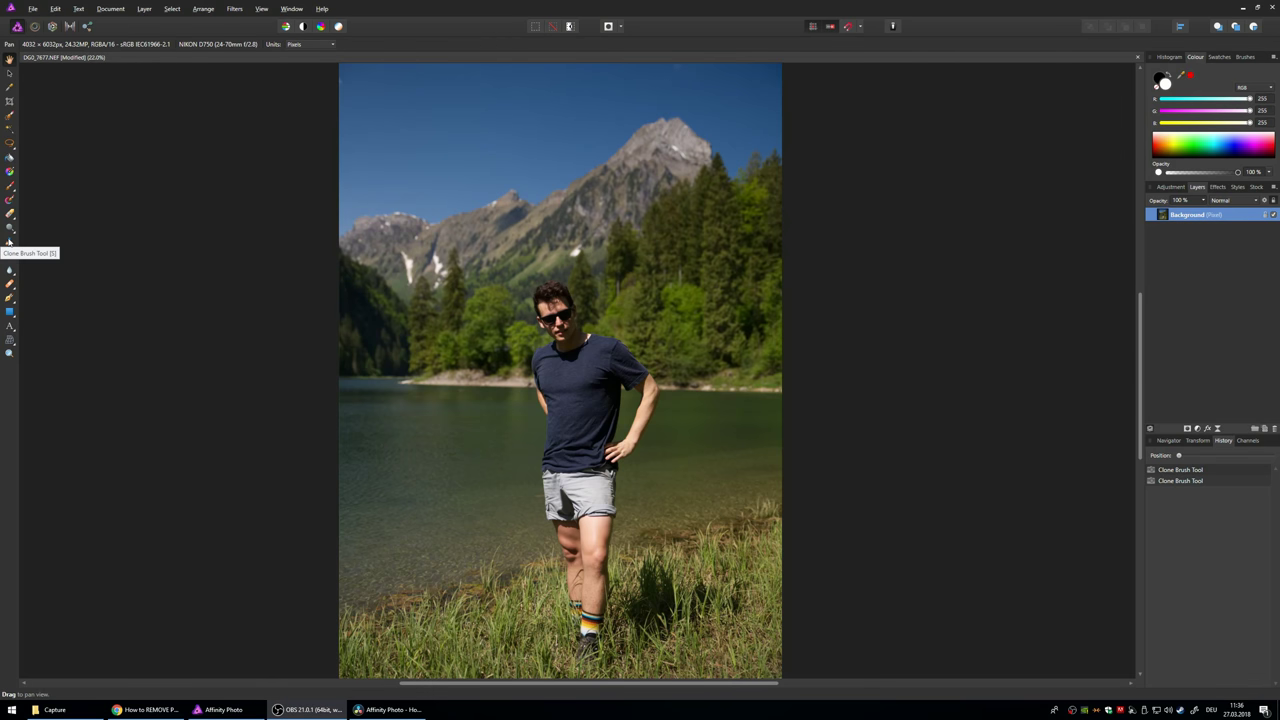
# - Try cloning water and grass over the man's legs, then undo it
pyautogui.click(141, 231)
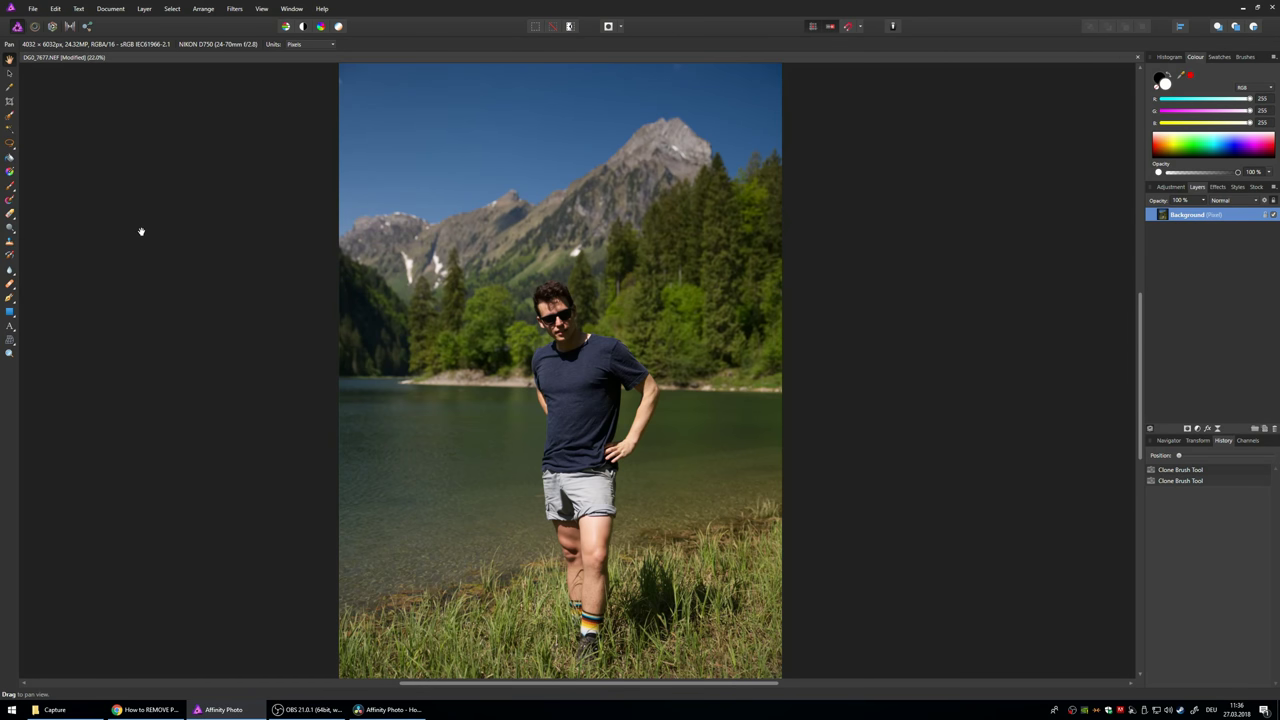
pyautogui.press('s')
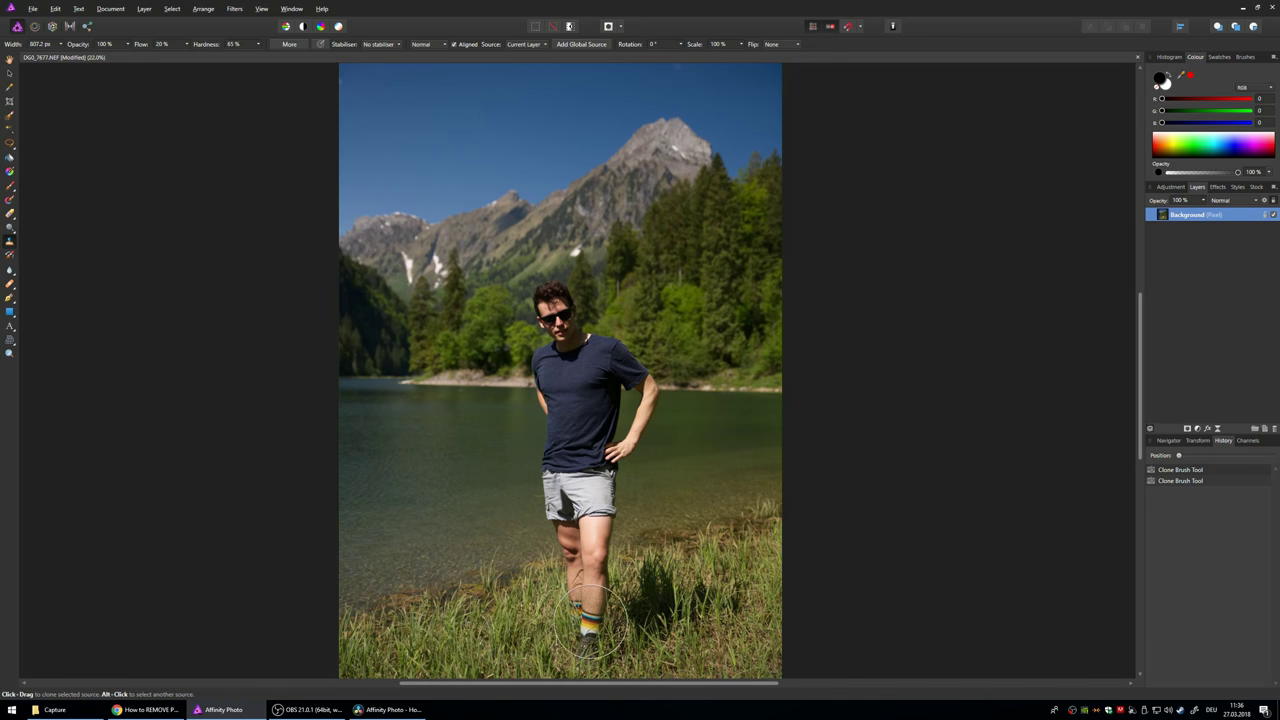
pyautogui.moveTo(588, 628)
pyautogui.mouseDown()
pyautogui.moveTo(575, 600)
pyautogui.moveTo(582, 556)
pyautogui.moveTo(620, 540)
pyautogui.mouseUp()
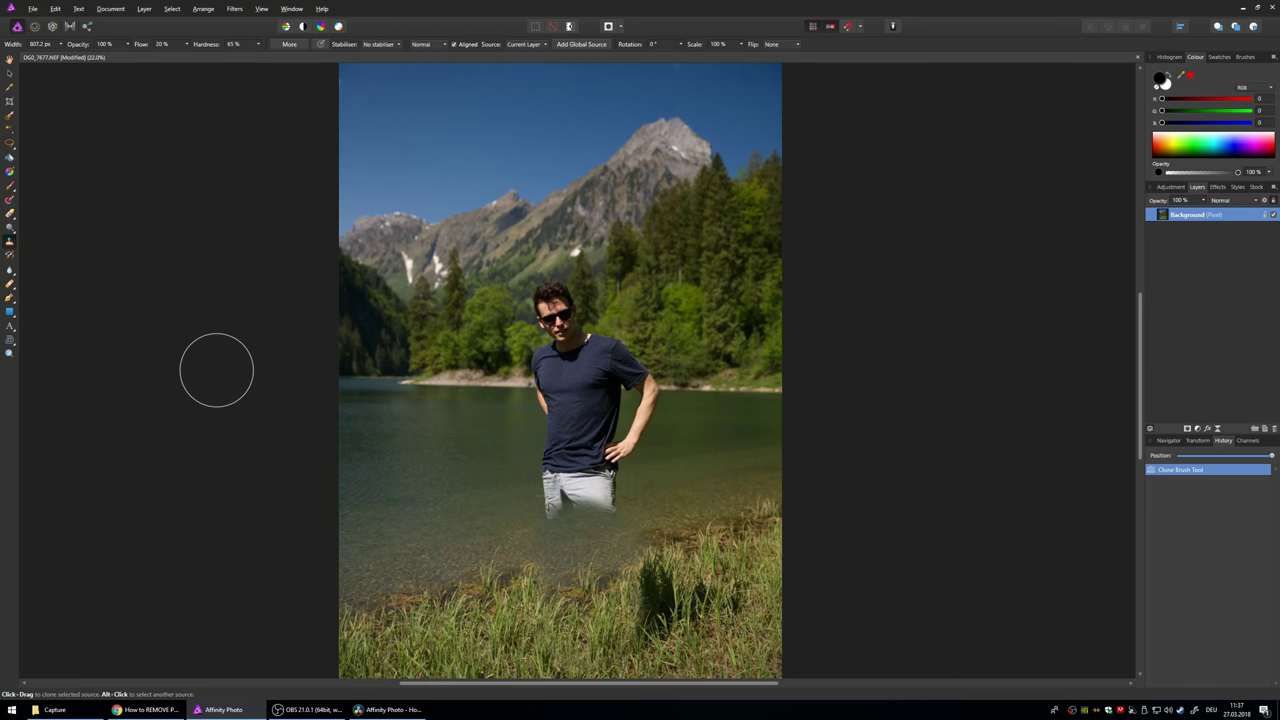
pyautogui.hotkey('ctrl', 'z')
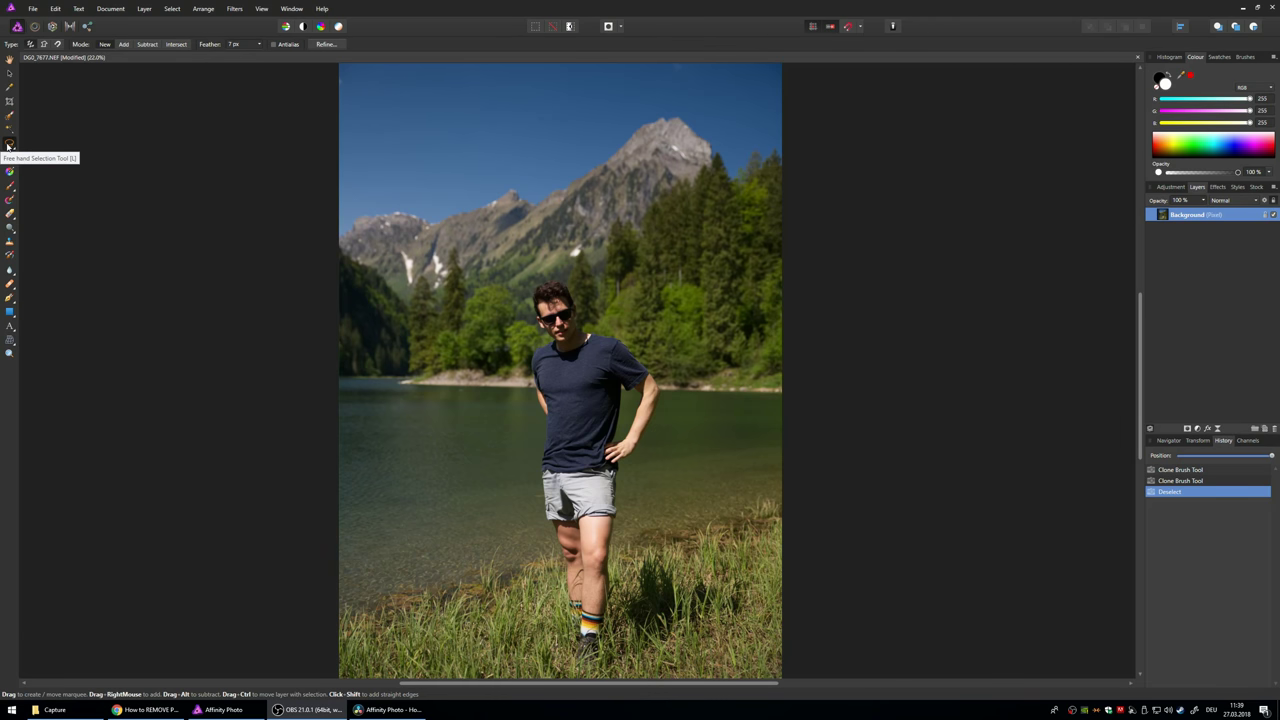
# - Draw a loose freehand selection around the man from head to feet
pyautogui.click(9, 146)
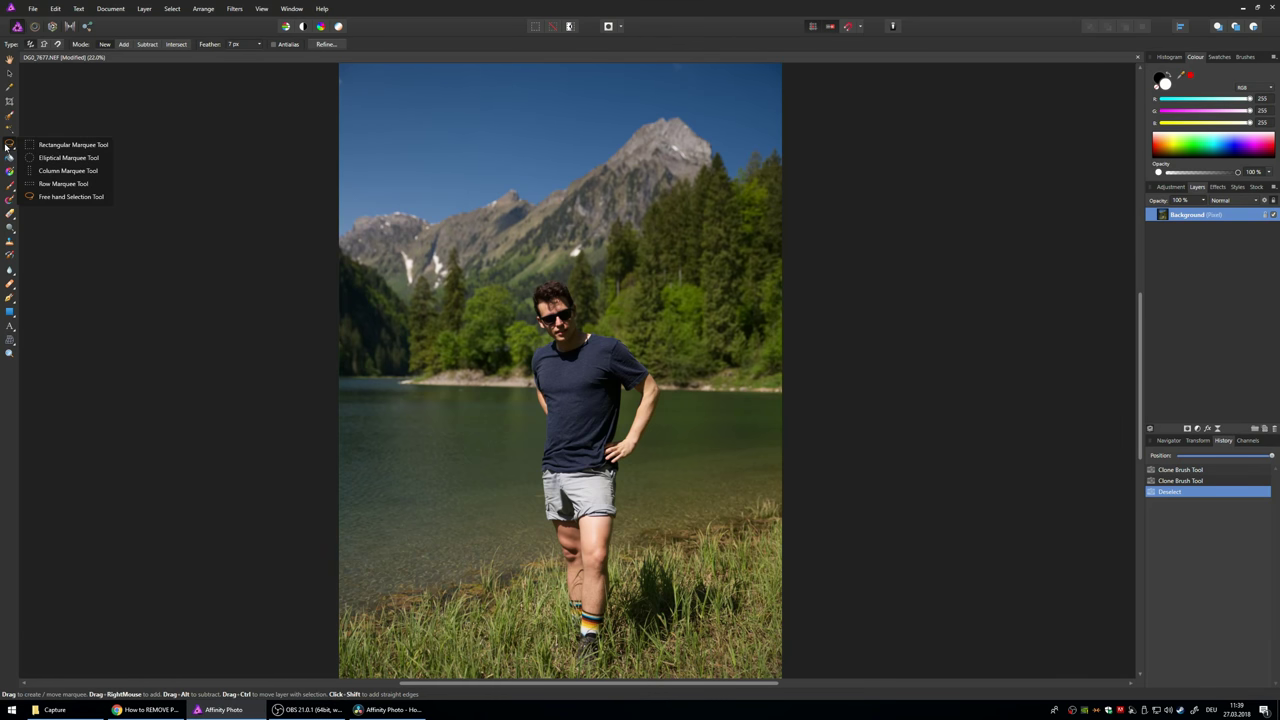
pyautogui.click(11, 147)
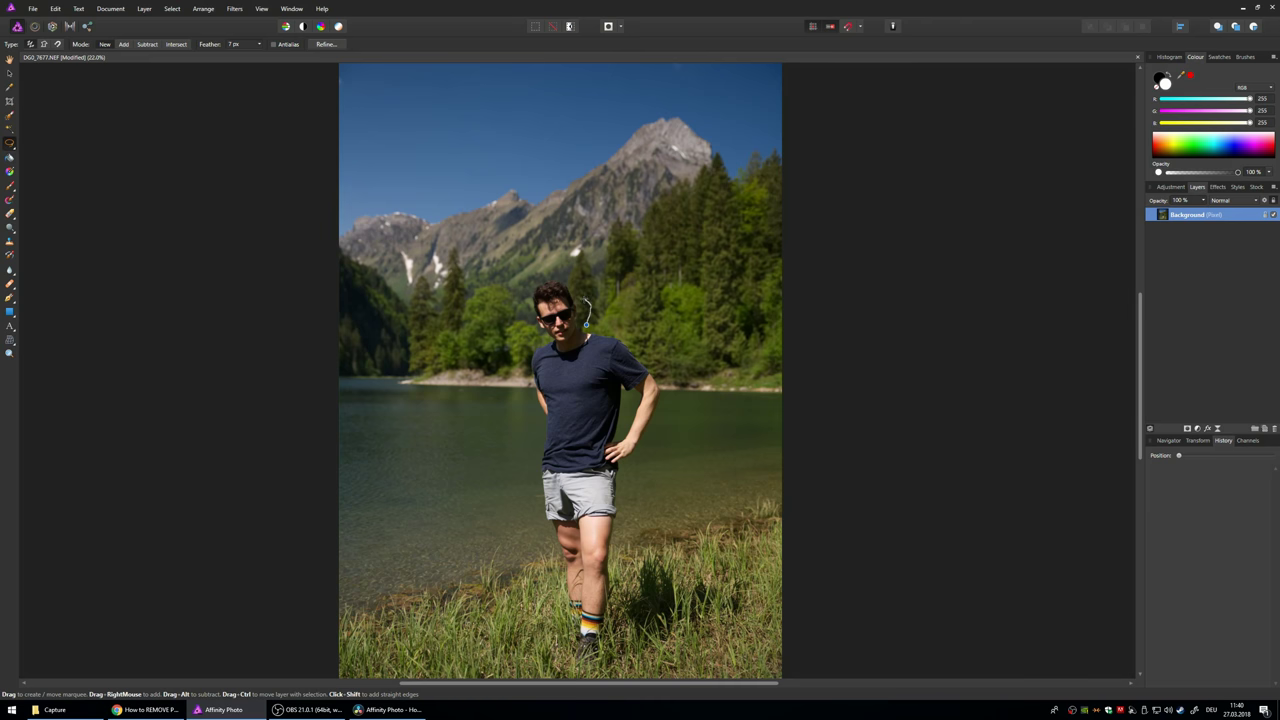
pyautogui.moveTo(527, 298); pyautogui.dragTo(622, 528)
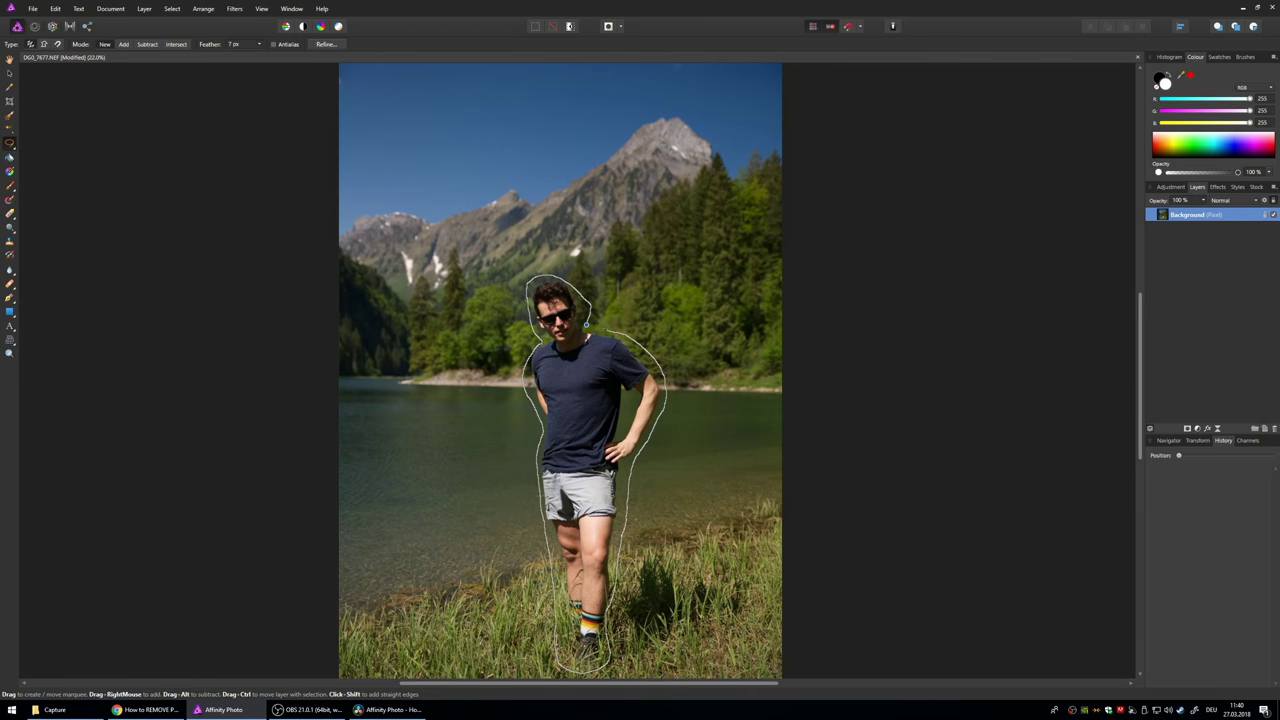
pyautogui.moveTo(621, 527); pyautogui.dragTo(586, 325)
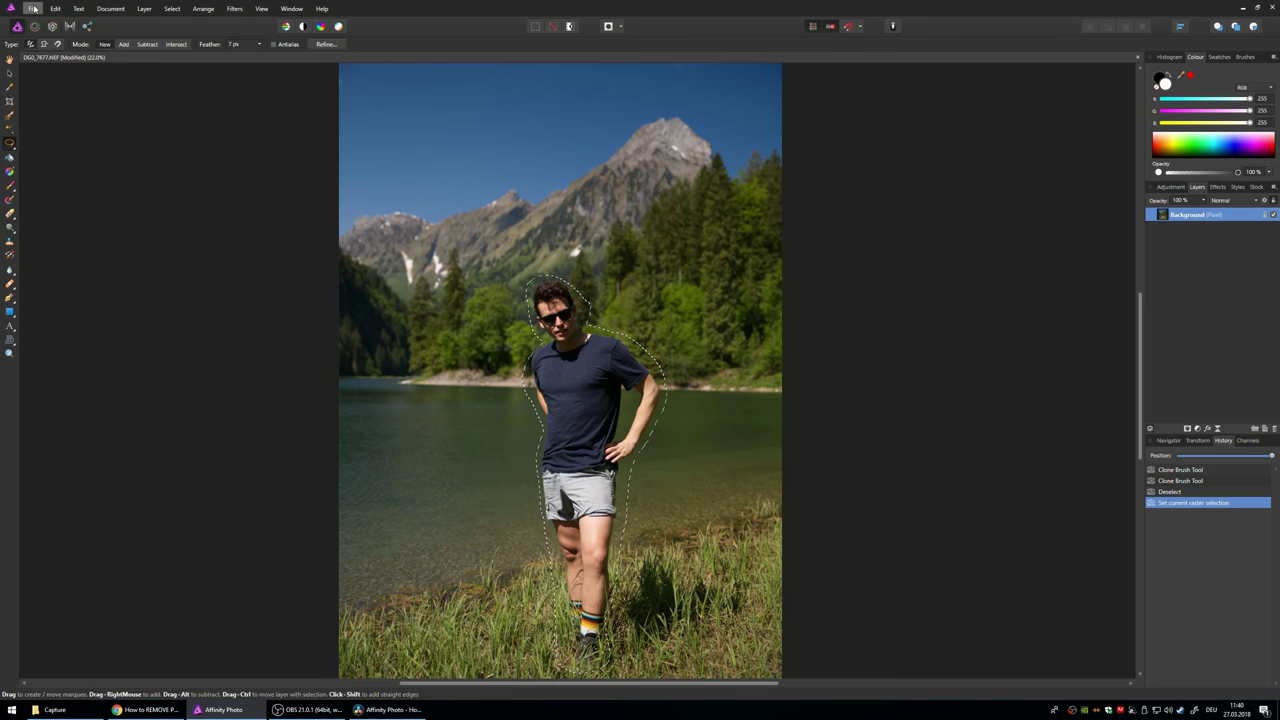
pyautogui.press('j')
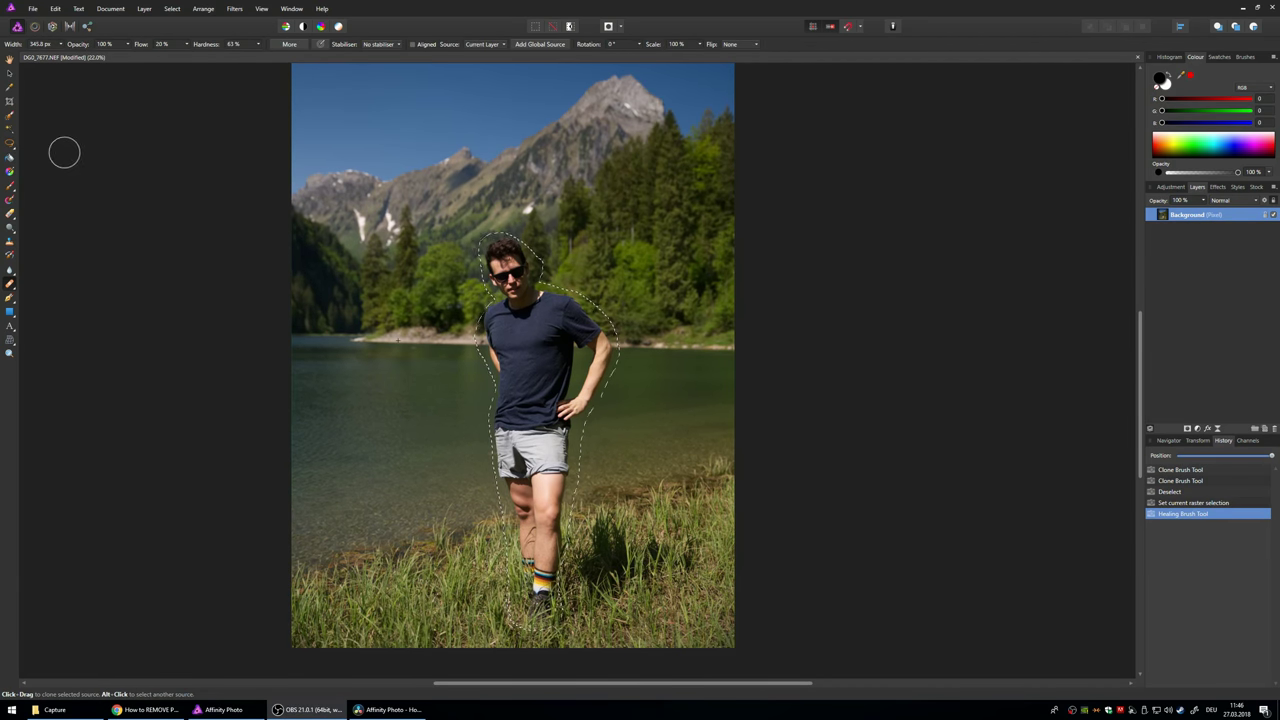
# - Inpaint the selected man with surrounding trees, water and grass, then deselect
pyautogui.click(9, 147)
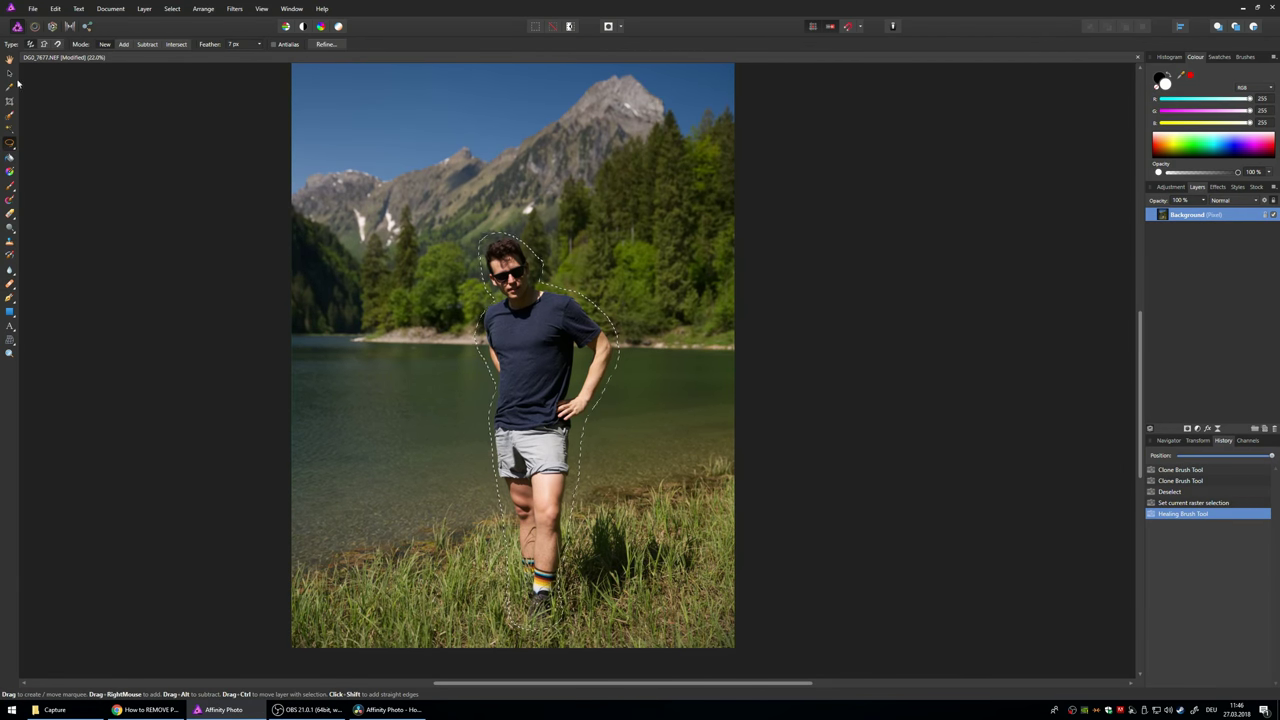
pyautogui.click(56, 9)
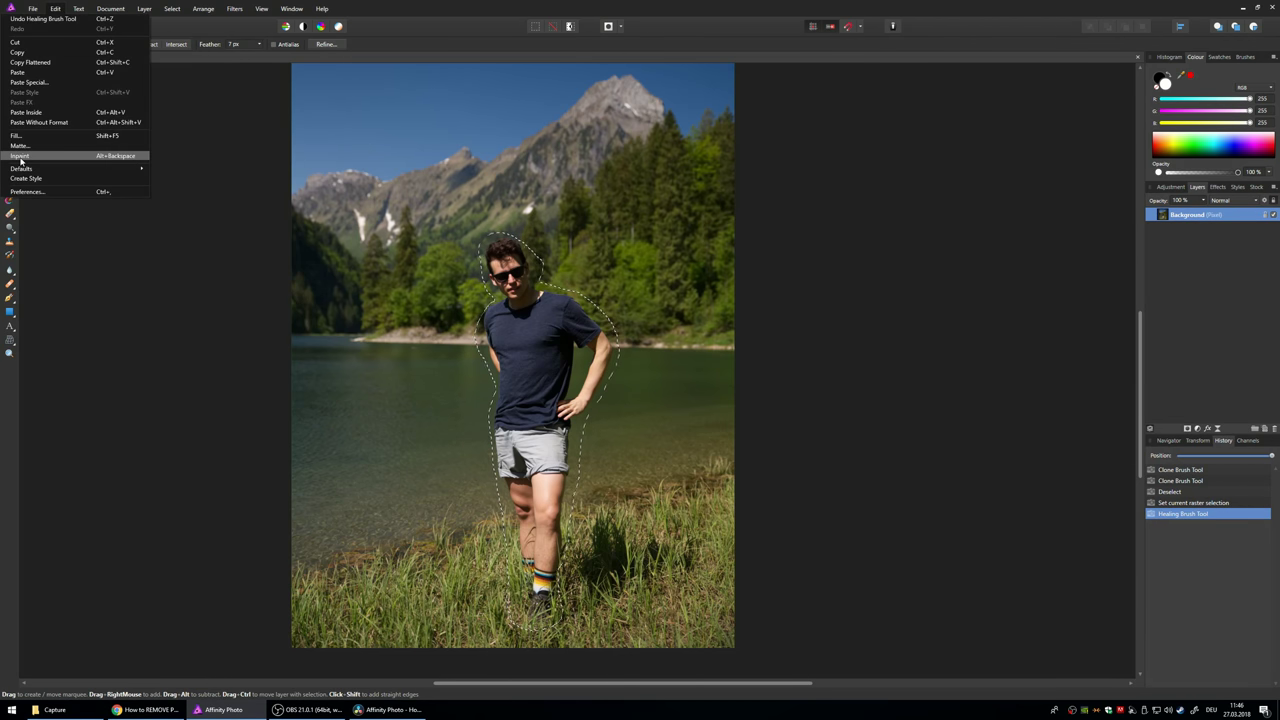
pyautogui.click(20, 156)
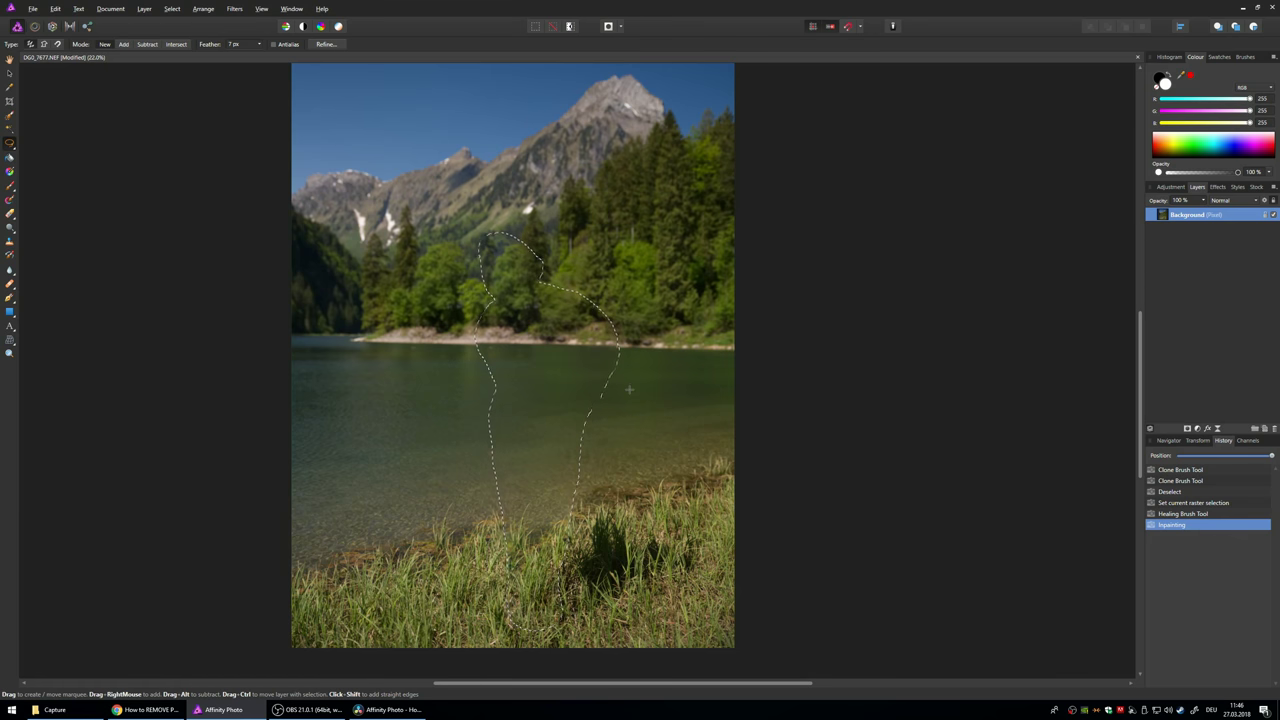
pyautogui.hotkey('ctrl', 'd')
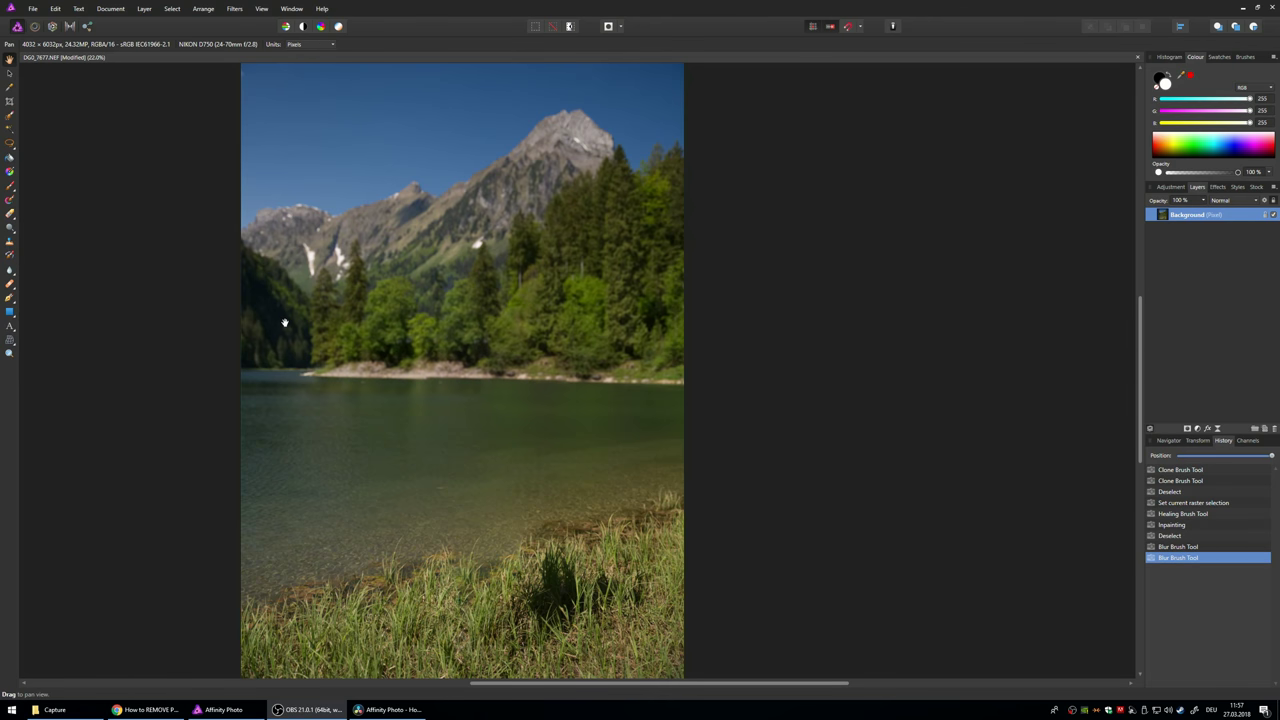
# - Clone Brush: sample the shoreline and paint over the leftovers where the man stood
pyautogui.click(183, 320)
pyautogui.press('s')
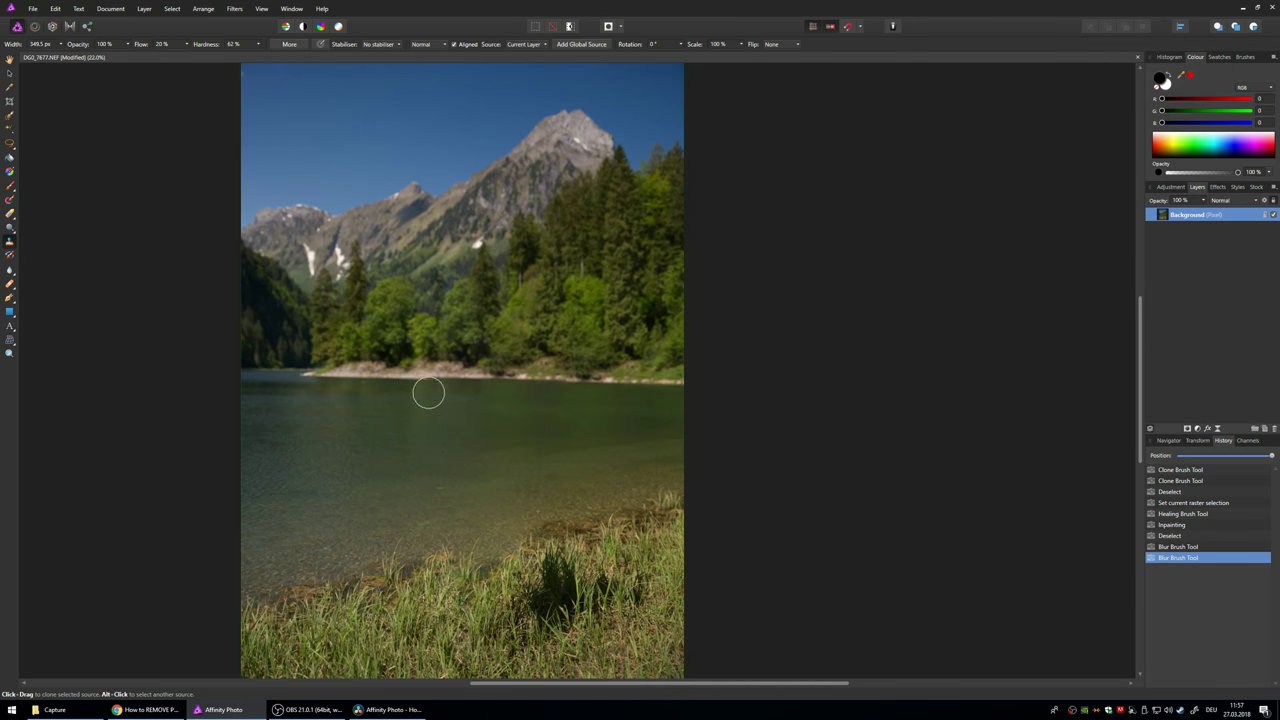
pyautogui.keyDown('alt'); pyautogui.click(410, 380); pyautogui.keyUp('alt')
pyautogui.moveTo(400, 380); pyautogui.dragTo(432, 376)
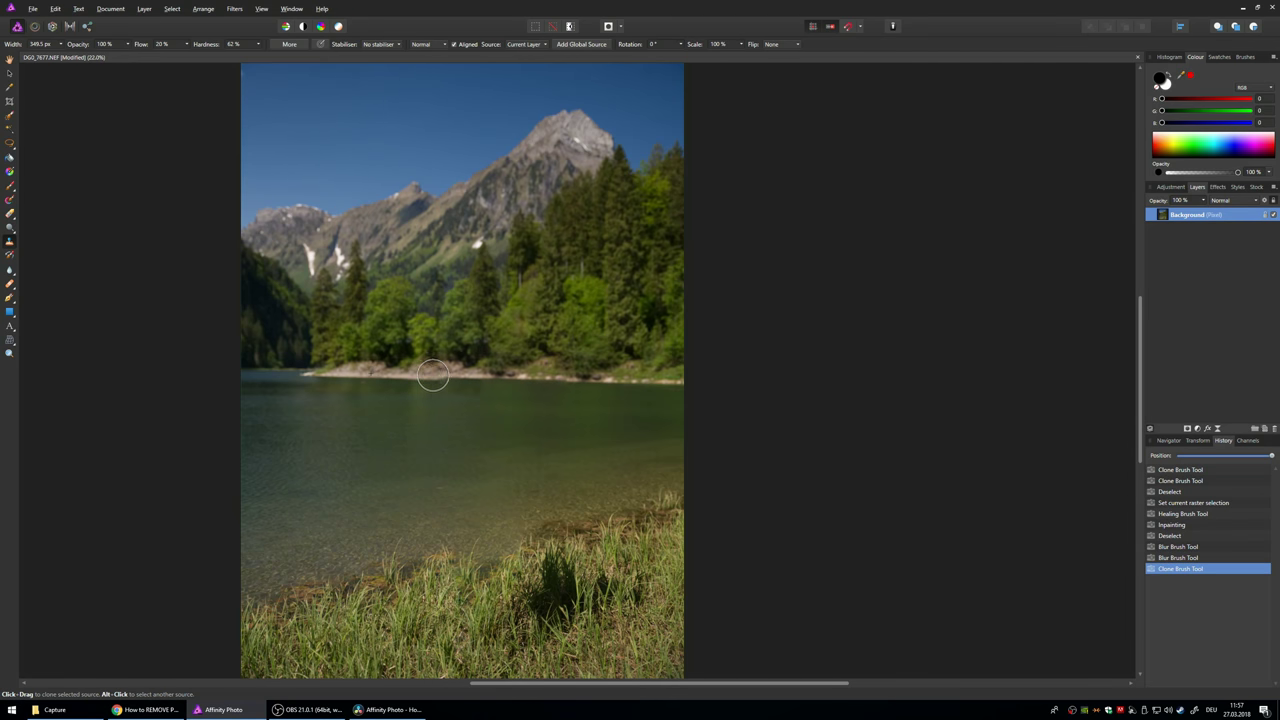
pyautogui.scroll(3, 453, 377)
pyautogui.scroll(3, 449, 380)
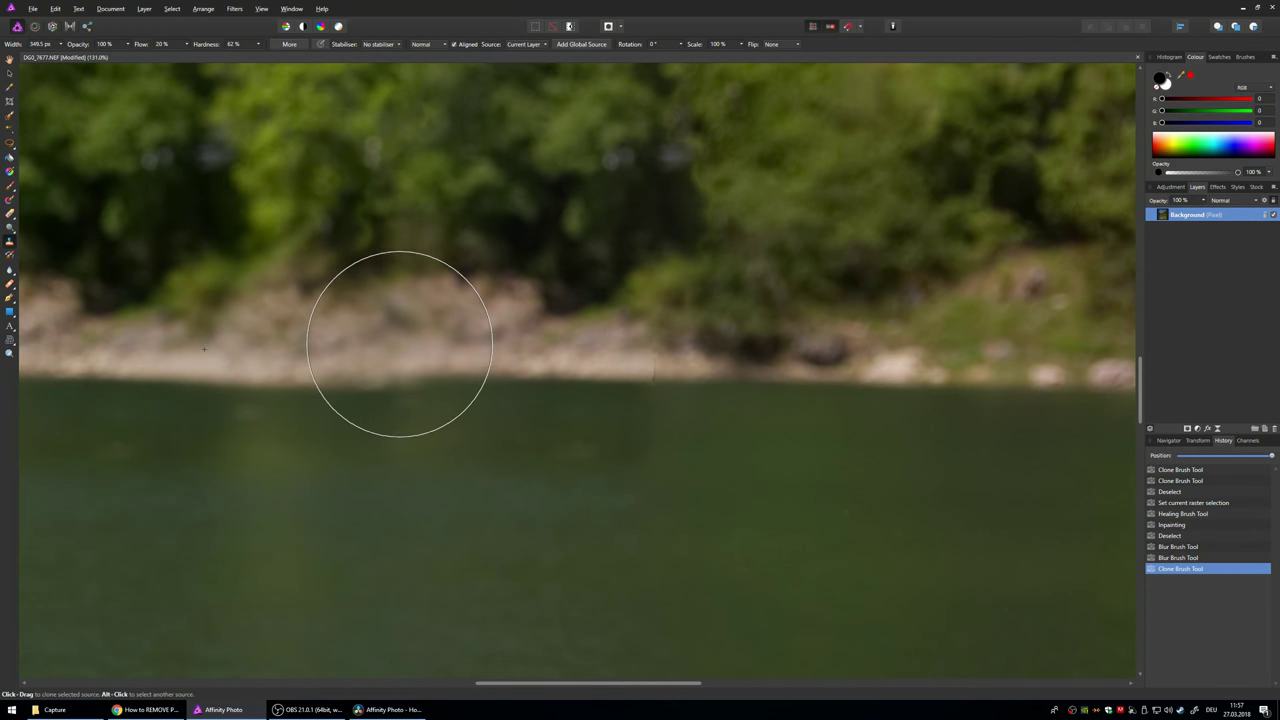
pyautogui.moveTo(403, 343); pyautogui.dragTo(414, 349)
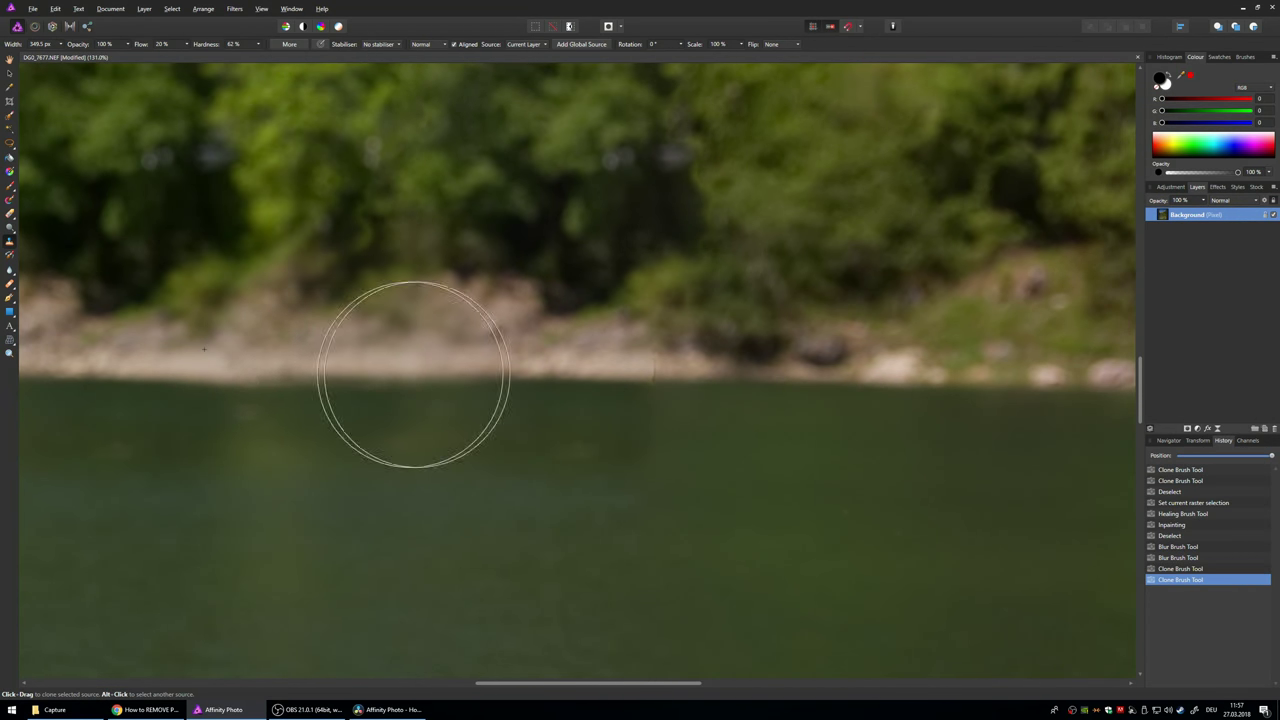
# - Clone clean shoreline over the far-bank patch, then zoom out to check
pyautogui.scroll(-2, 569, 371)
pyautogui.scroll(-1, 678, 400)
pyautogui.scroll(-1, 678, 400)
pyautogui.scroll(-1, 775, 427)
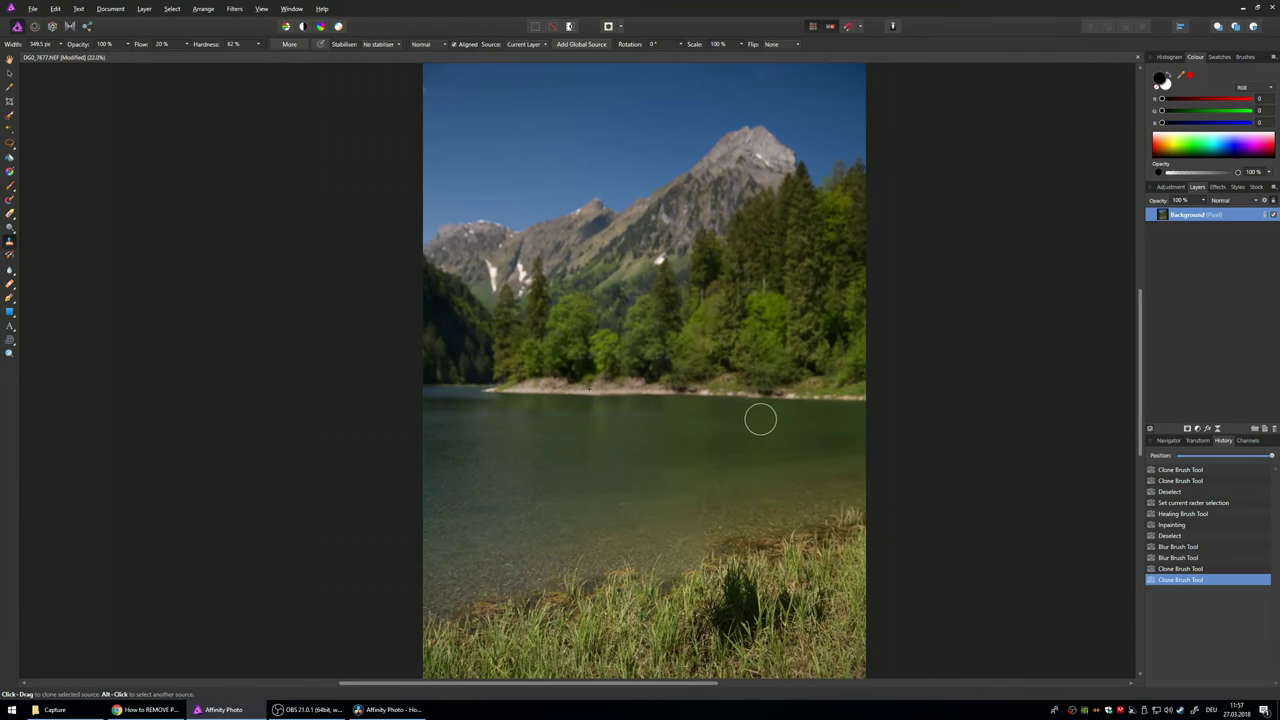
pyautogui.scroll(3, 700, 410)
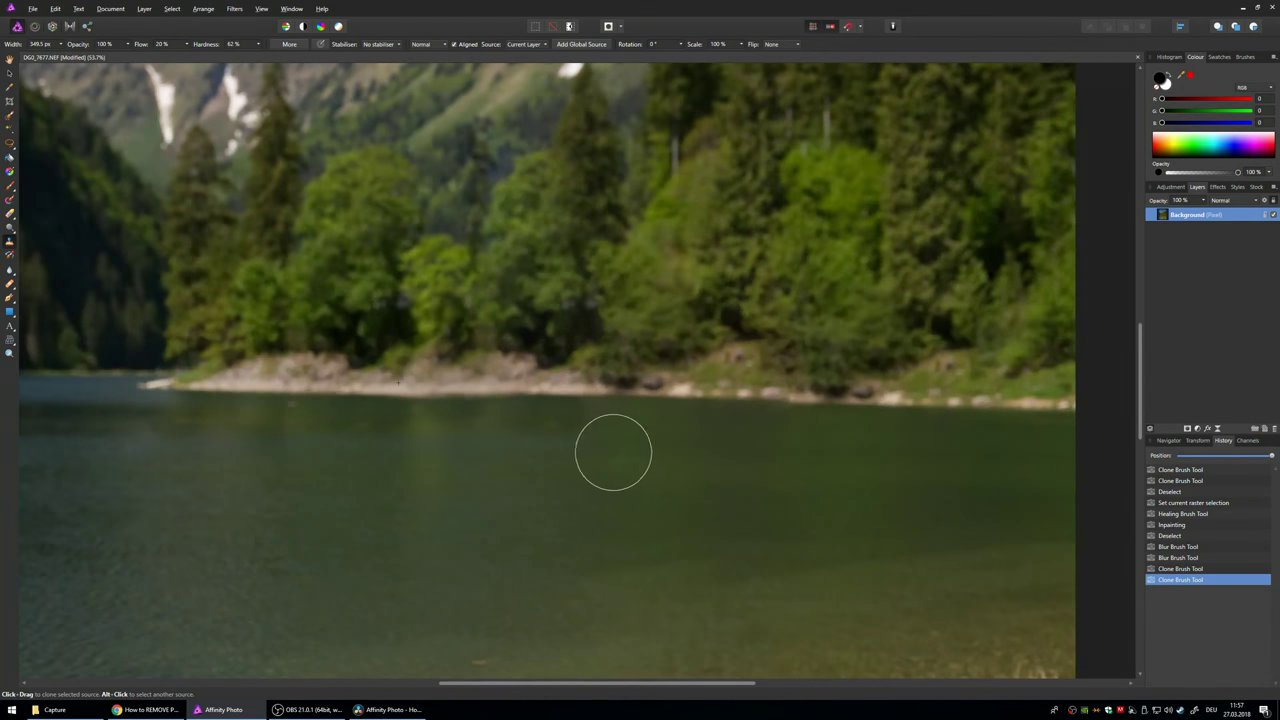
pyautogui.scroll(3, 606, 448)
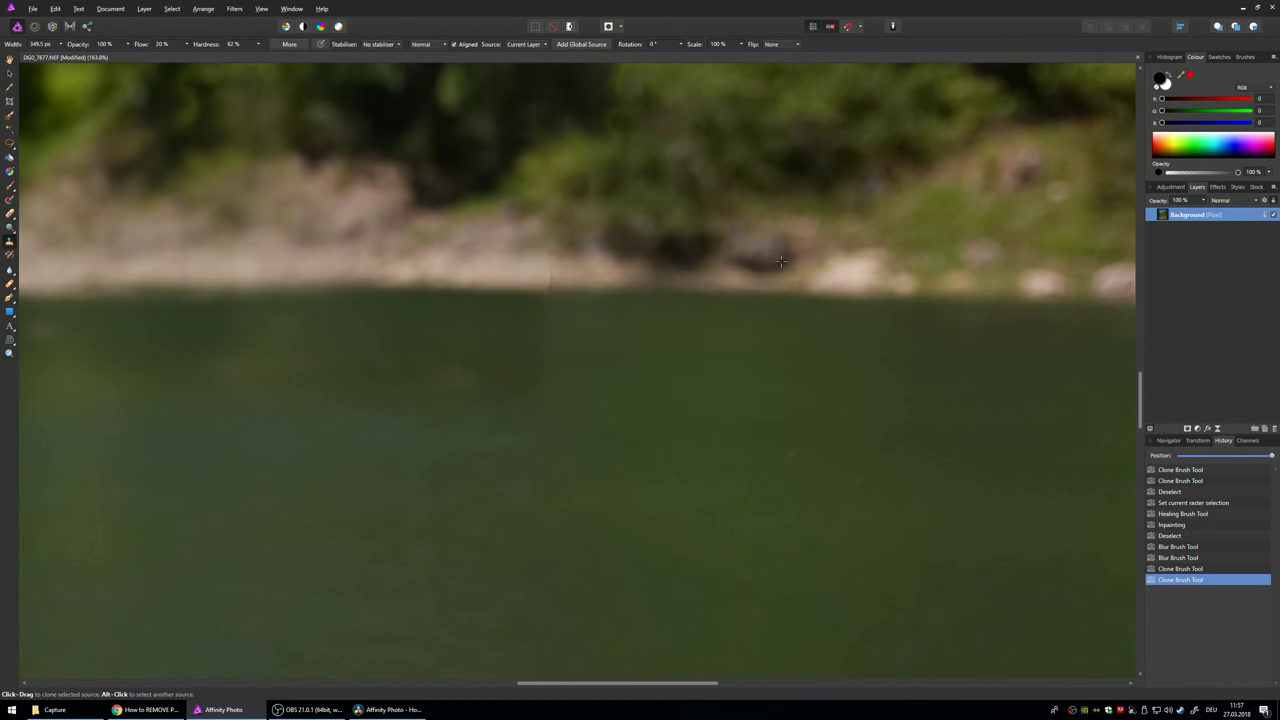
pyautogui.moveTo(594, 277); pyautogui.dragTo(548, 266)
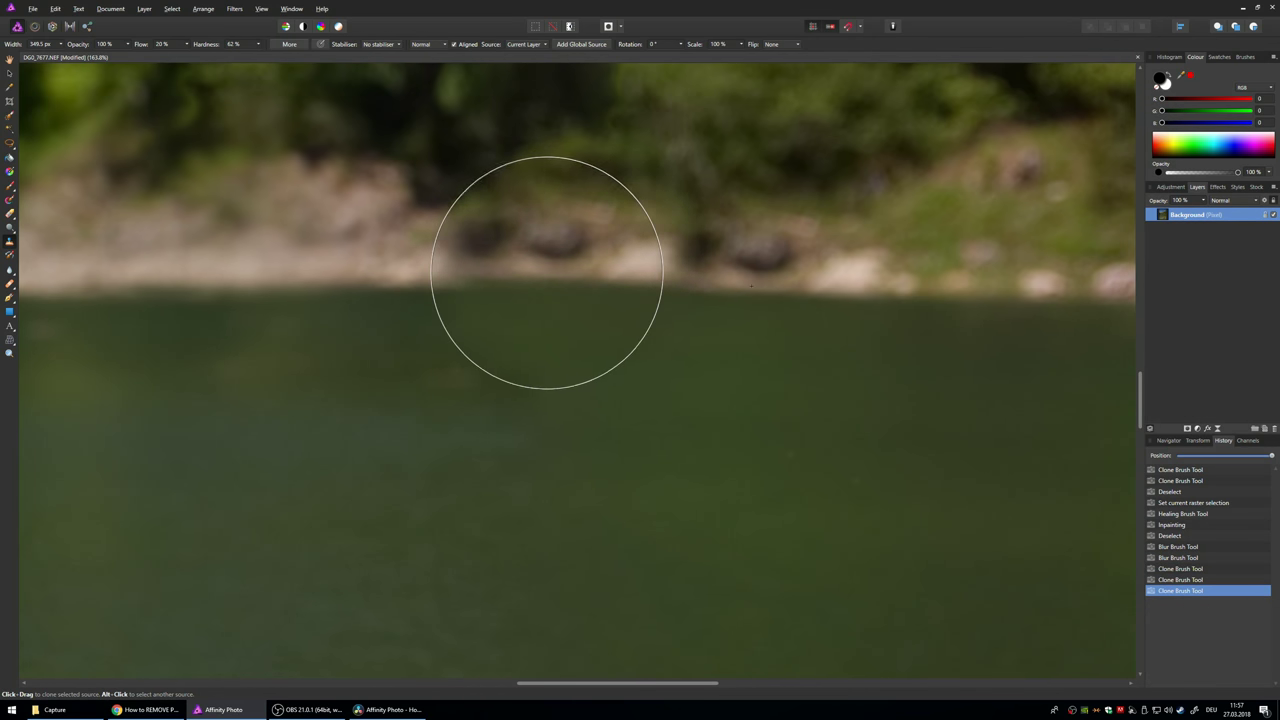
pyautogui.scroll(-5, 563, 283)
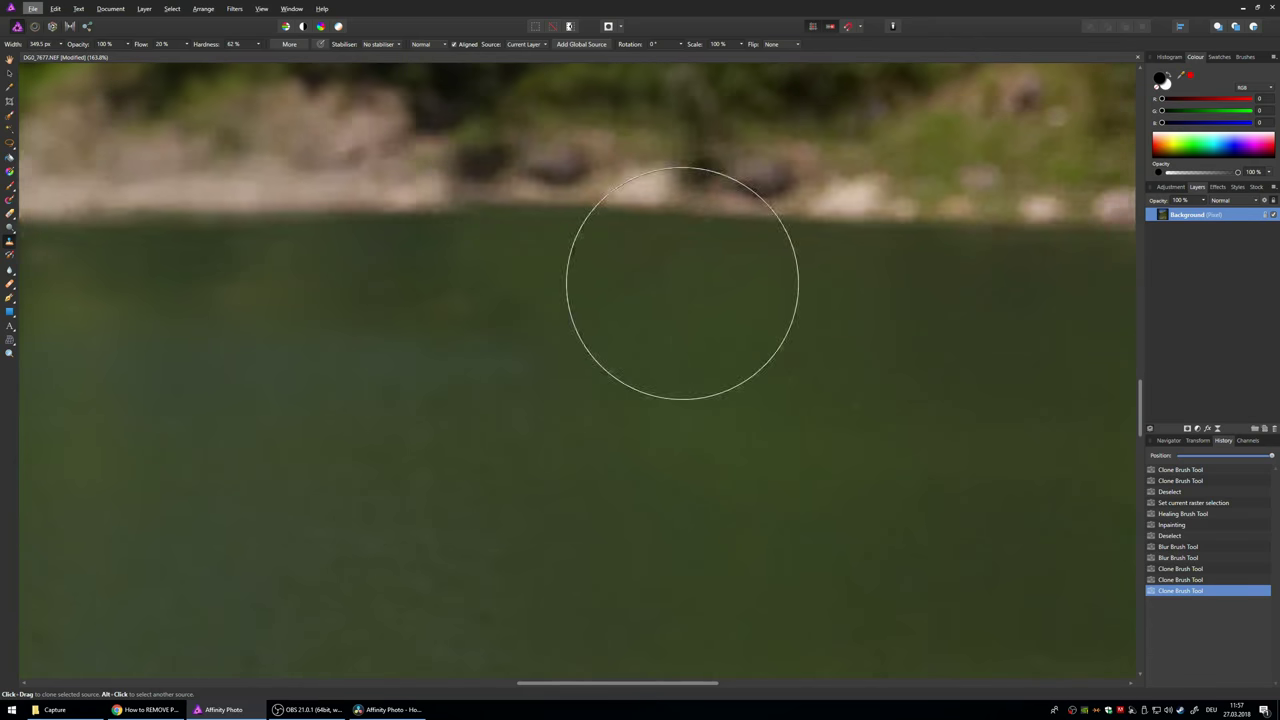
pyautogui.scroll(-3, 700, 350)
pyautogui.scroll(-1, 731, 406)
pyautogui.scroll(2, 750, 480)
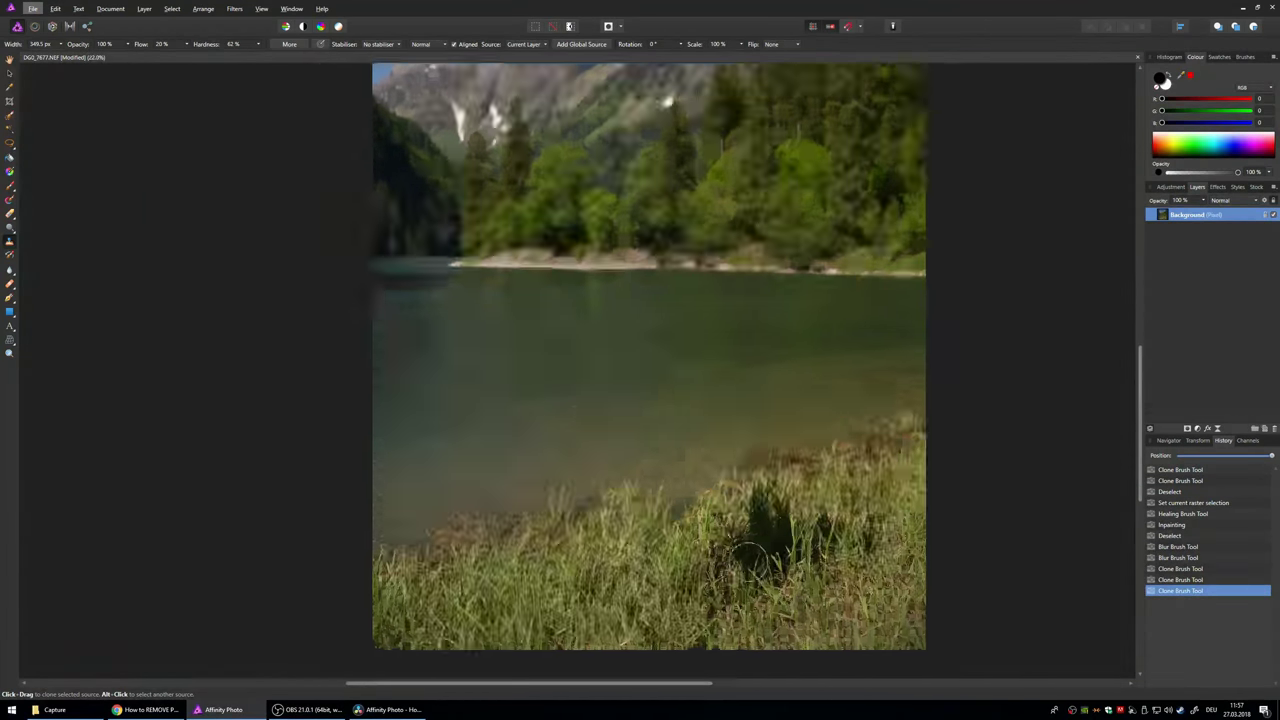
pyautogui.scroll(4, 736, 518)
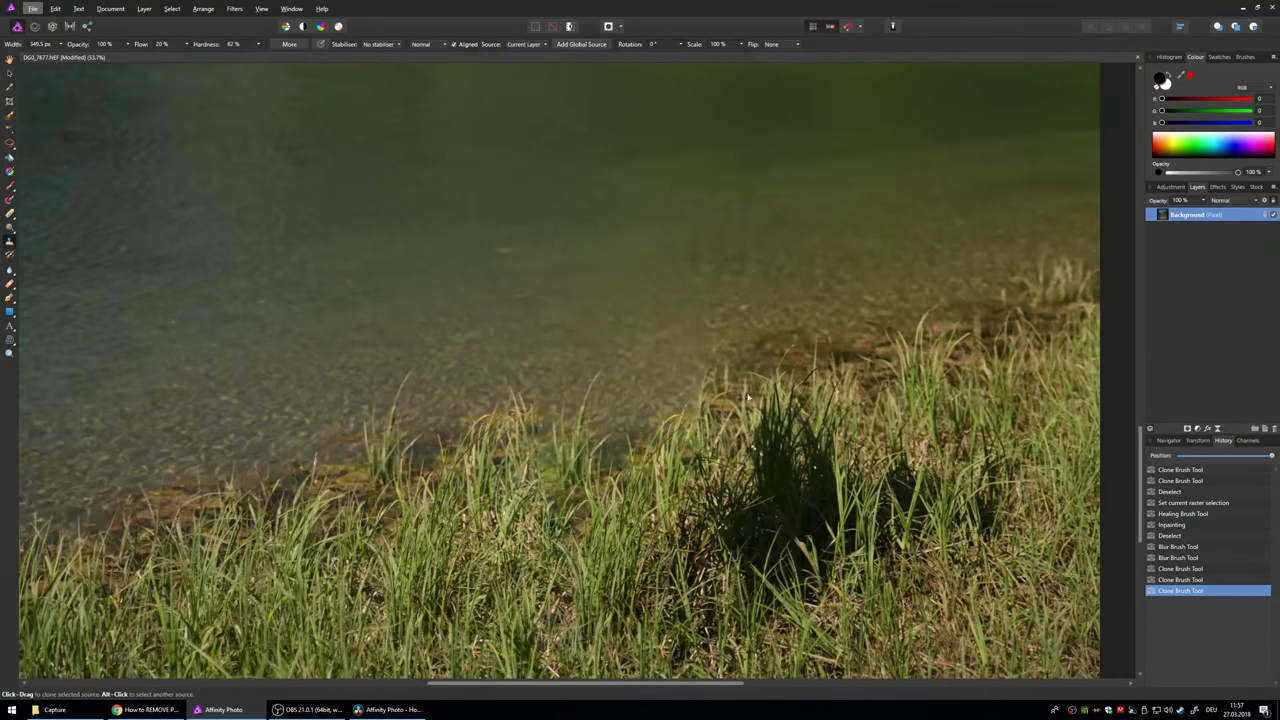
pyautogui.scroll(-2, 697, 370)
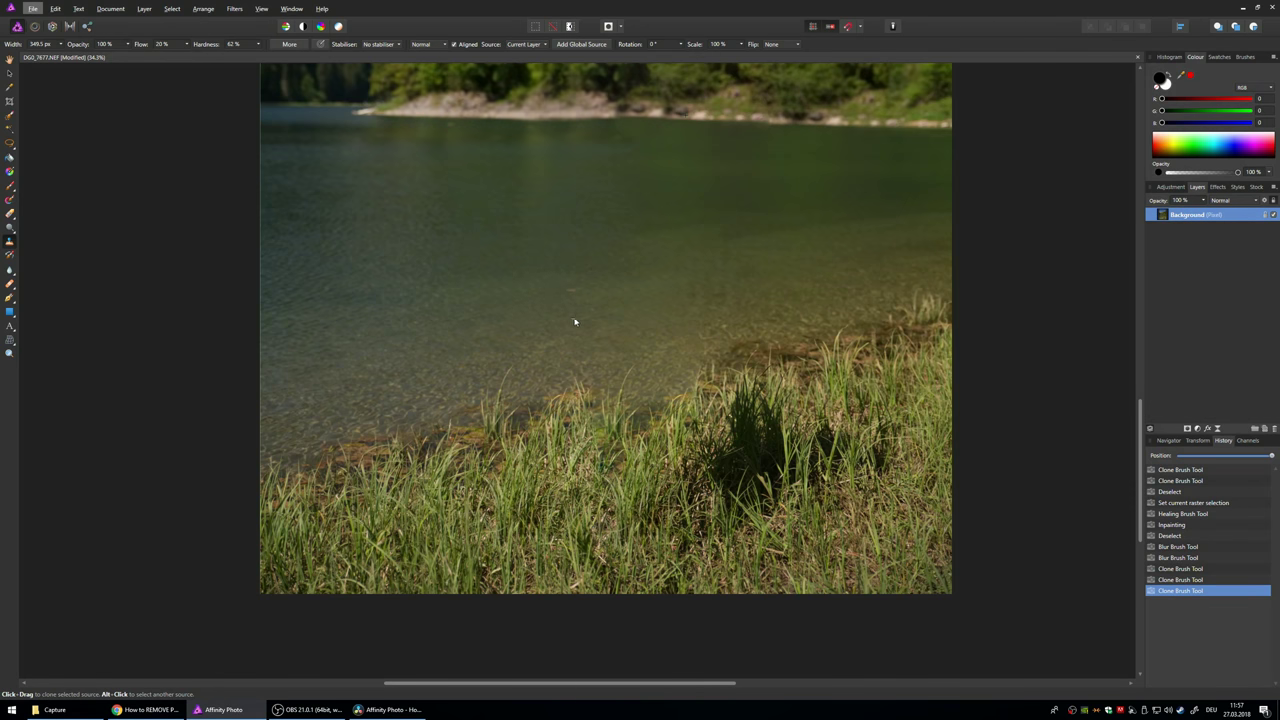
# - Resize the clone brush and clone water along the near water edge
pyautogui.press('alt')
pyautogui.moveTo(568, 315); pyautogui.dragTo(648, 315)
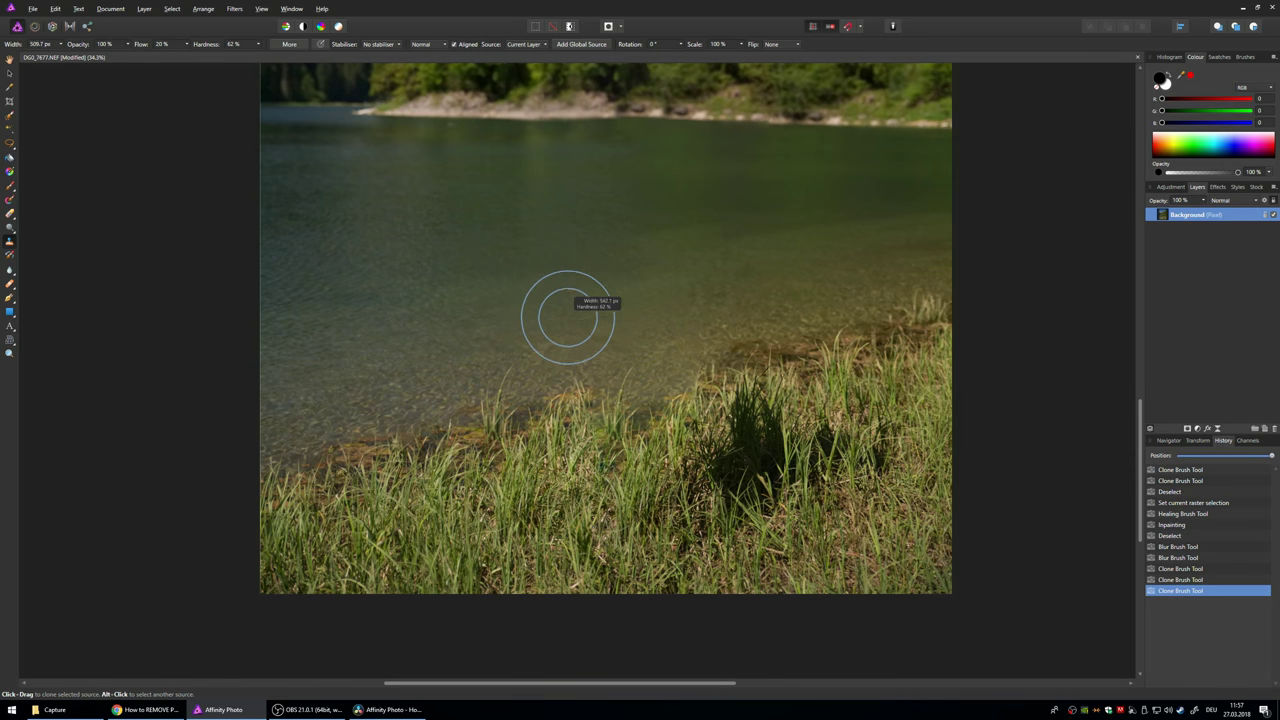
pyautogui.moveTo(568, 316)
pyautogui.mouseDown()
pyautogui.moveTo(640, 317)
pyautogui.moveTo(637, 276)
pyautogui.moveTo(635, 290)
pyautogui.mouseUp()
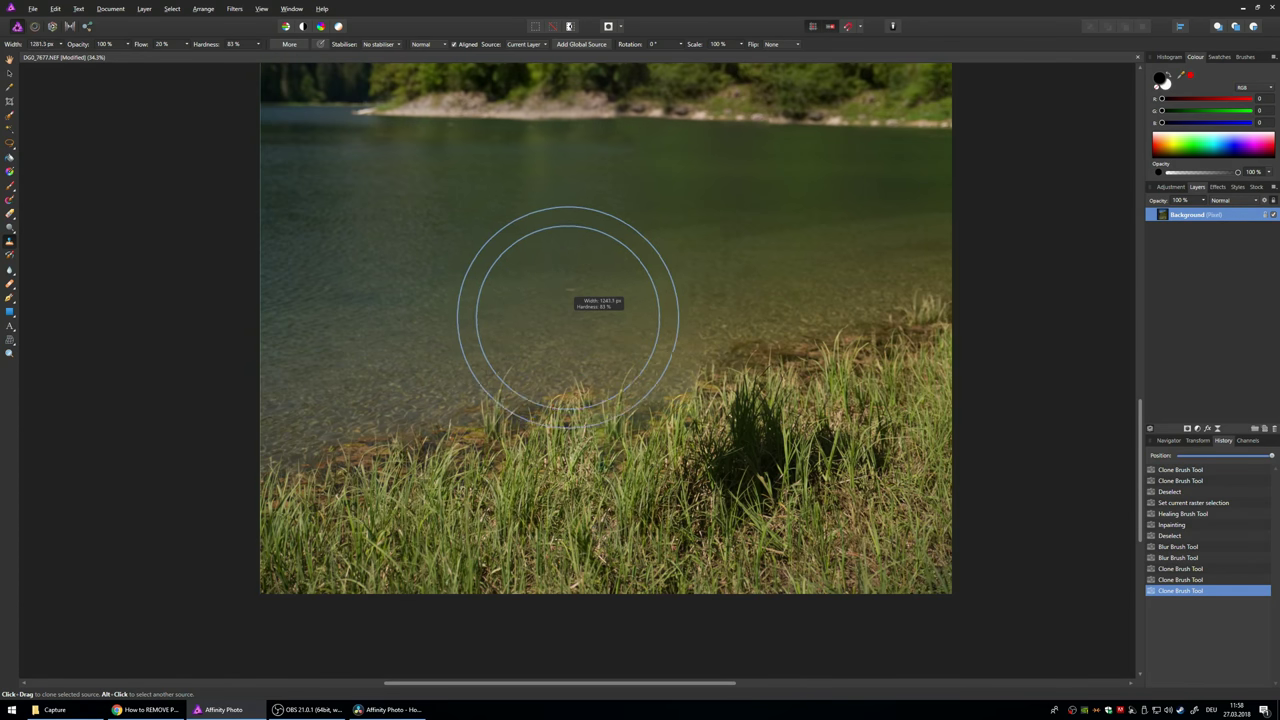
pyautogui.moveTo(635, 290); pyautogui.dragTo(544, 298)
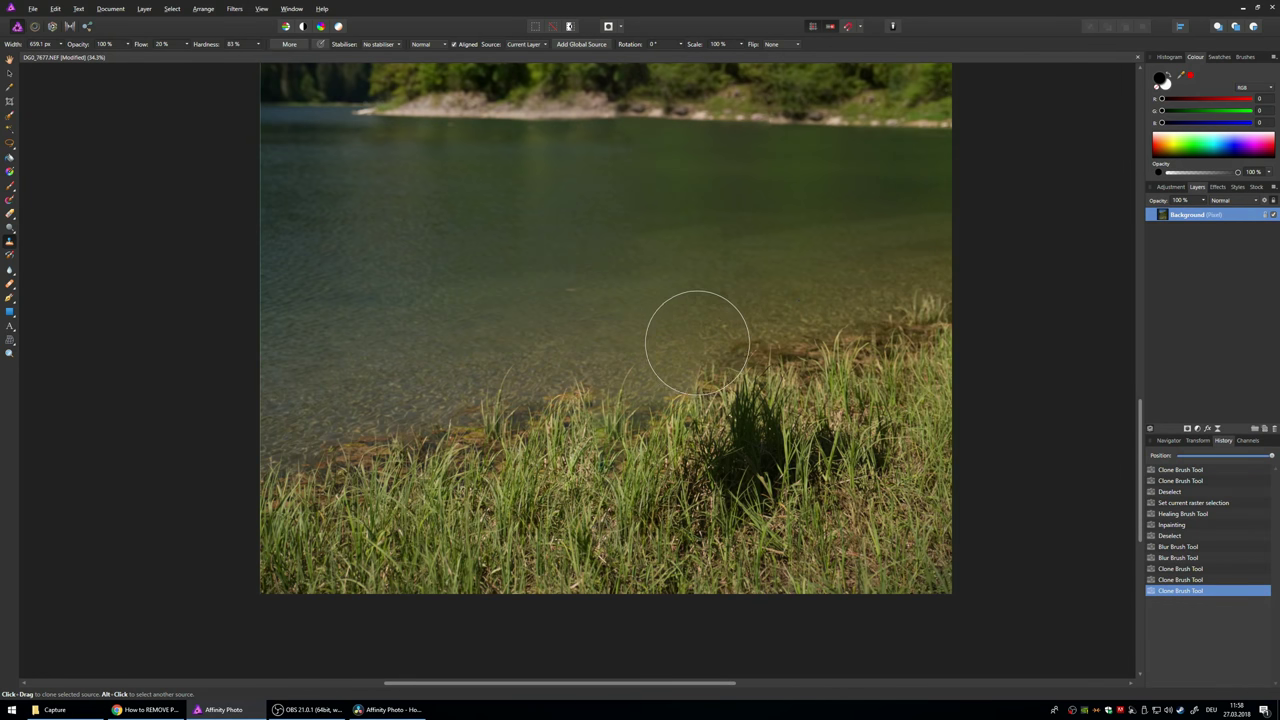
pyautogui.moveTo(703, 349)
pyautogui.mouseDown()
pyautogui.moveTo(674, 366)
pyautogui.moveTo(754, 329)
pyautogui.mouseUp()
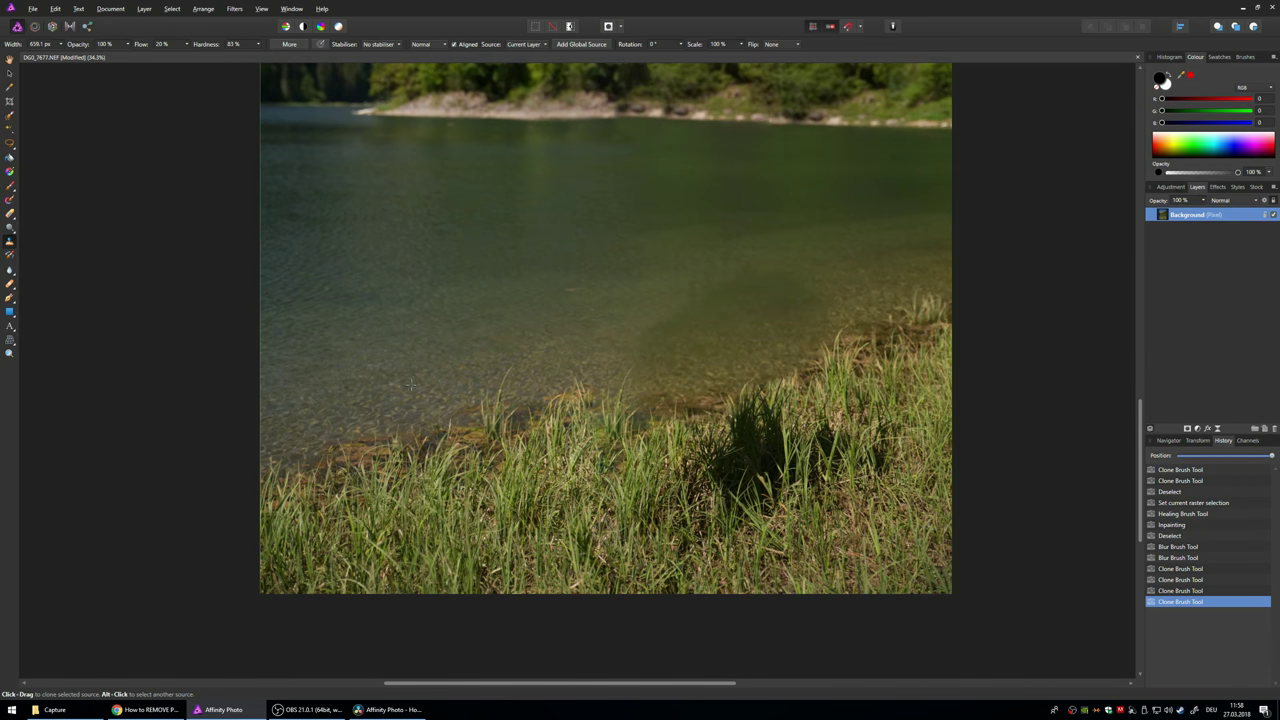
pyautogui.moveTo(591, 337); pyautogui.dragTo(611, 329)
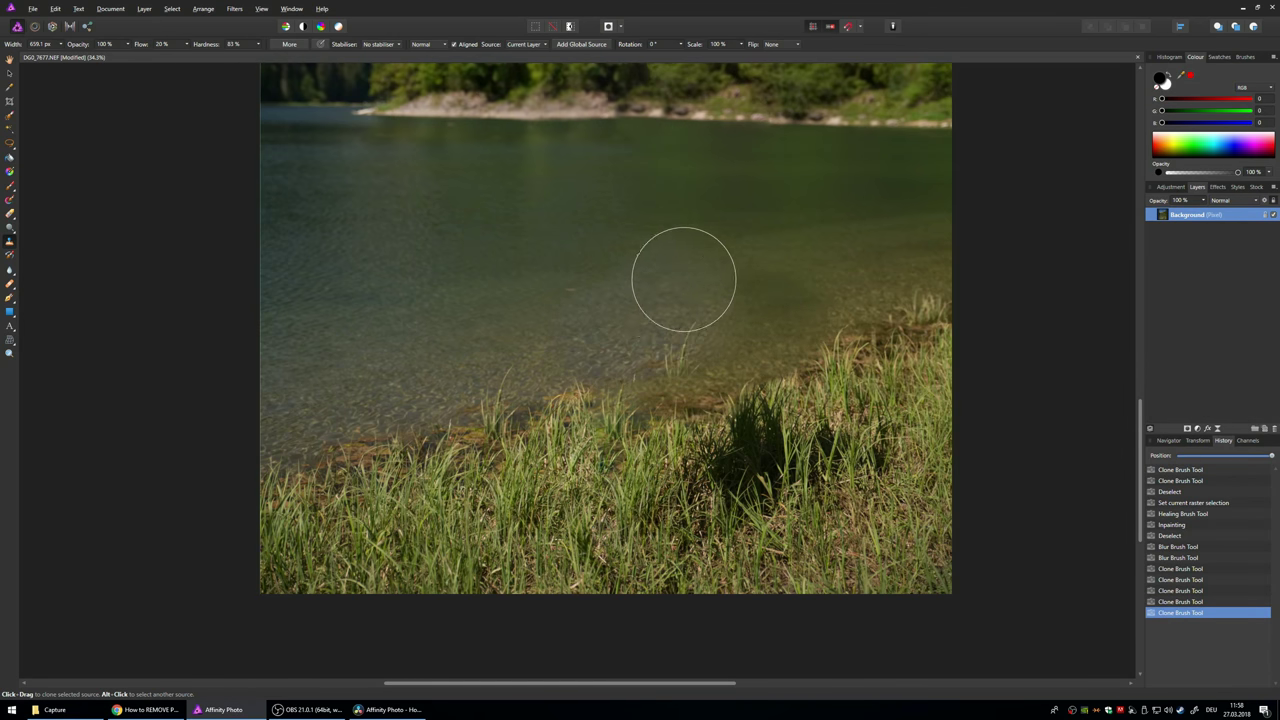
# - Sample new water, undo the bad strokes, and clone grass over the near shore
pyautogui.keyDown('alt'); pyautogui.click(704, 316); pyautogui.keyUp('alt')
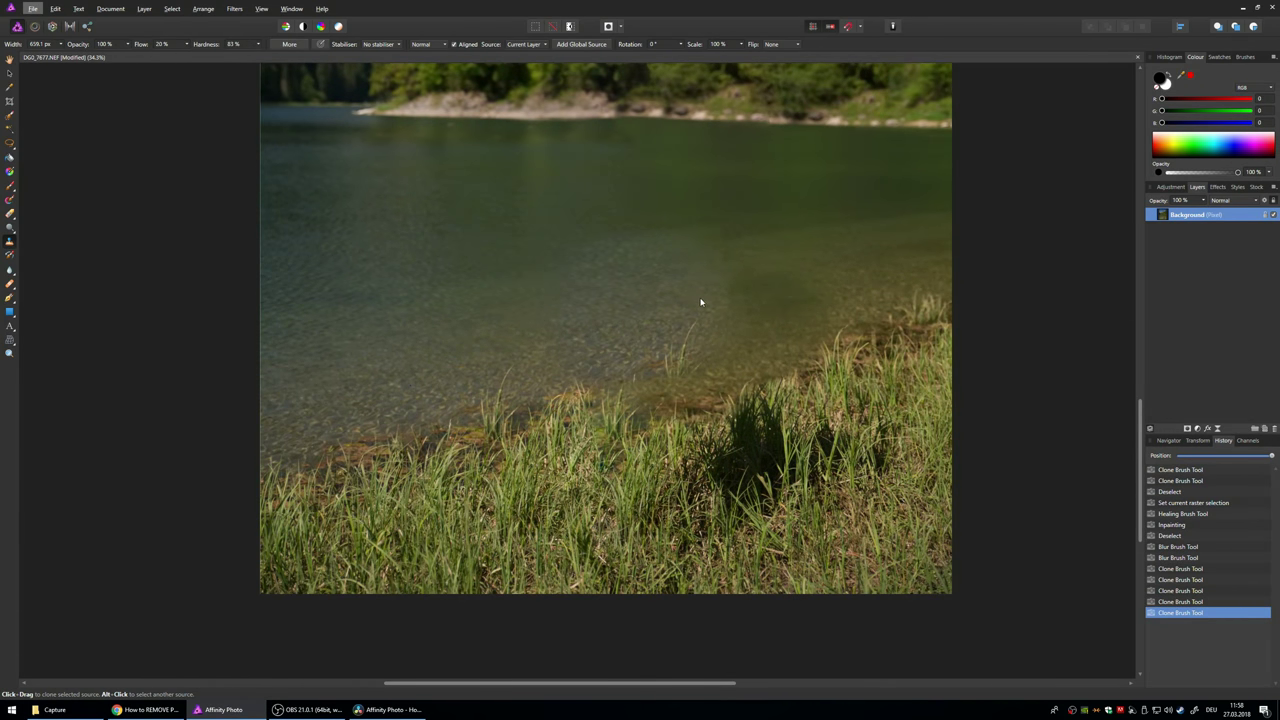
pyautogui.click(1000, 303)
pyautogui.hotkey('ctrl', 'z')
pyautogui.hotkey('ctrl', 'z')
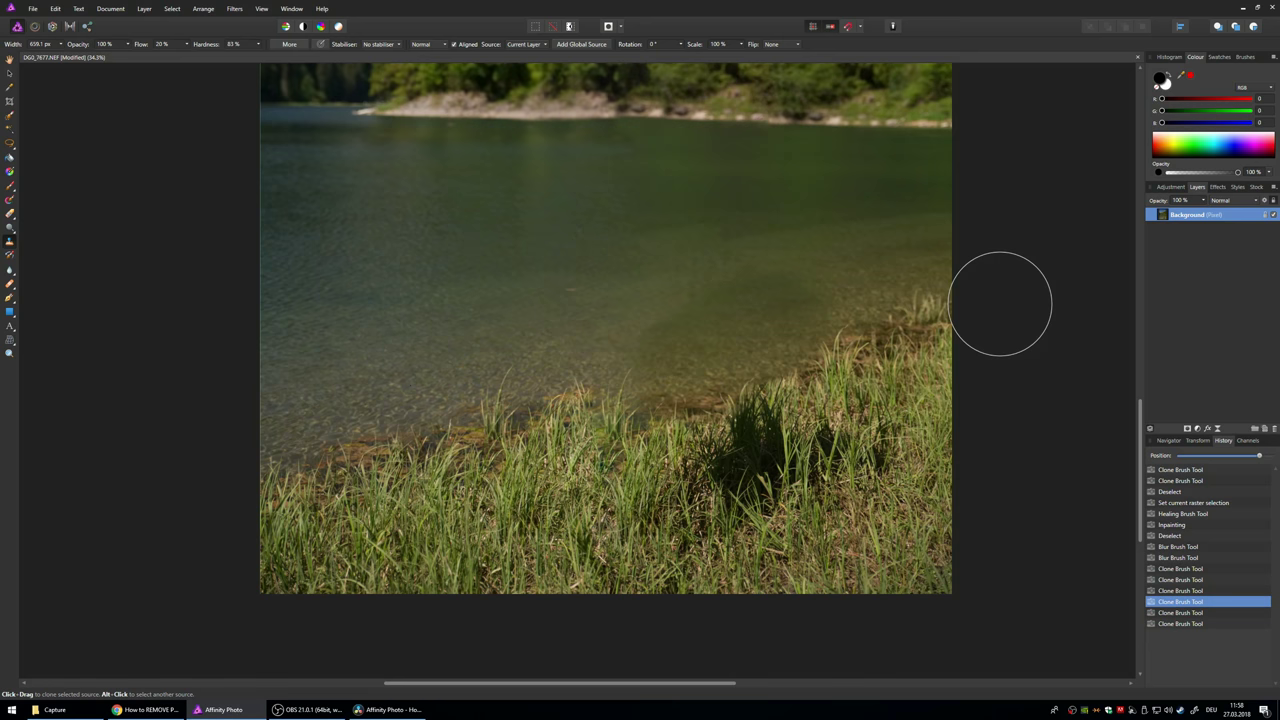
pyautogui.hotkey('ctrl', 'z')
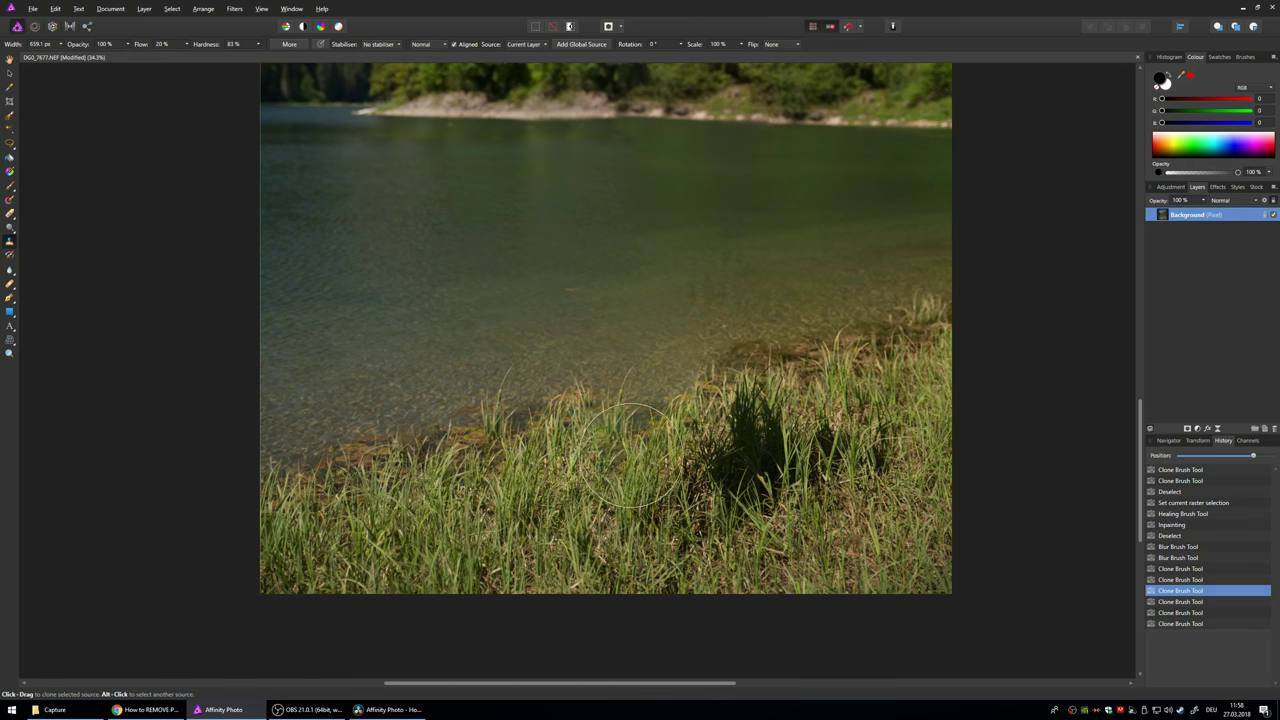
pyautogui.moveTo(638, 452); pyautogui.dragTo(664, 434)
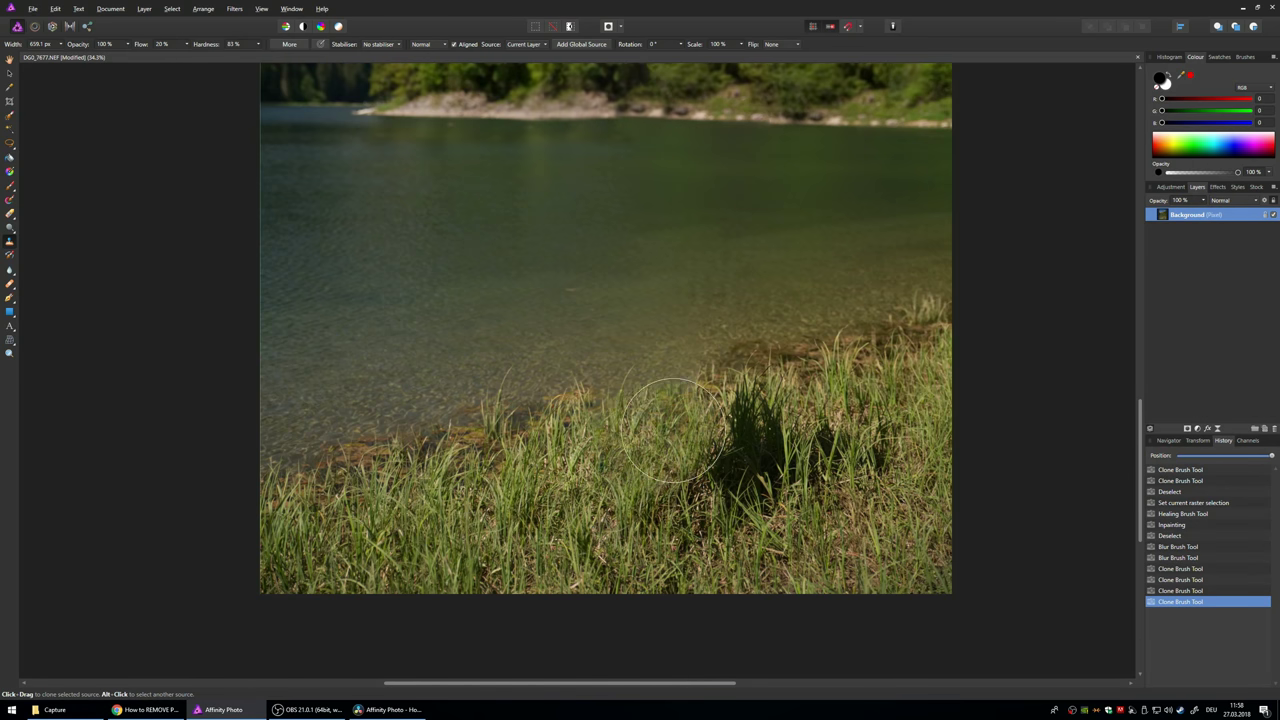
pyautogui.scroll(-3, 760, 348)
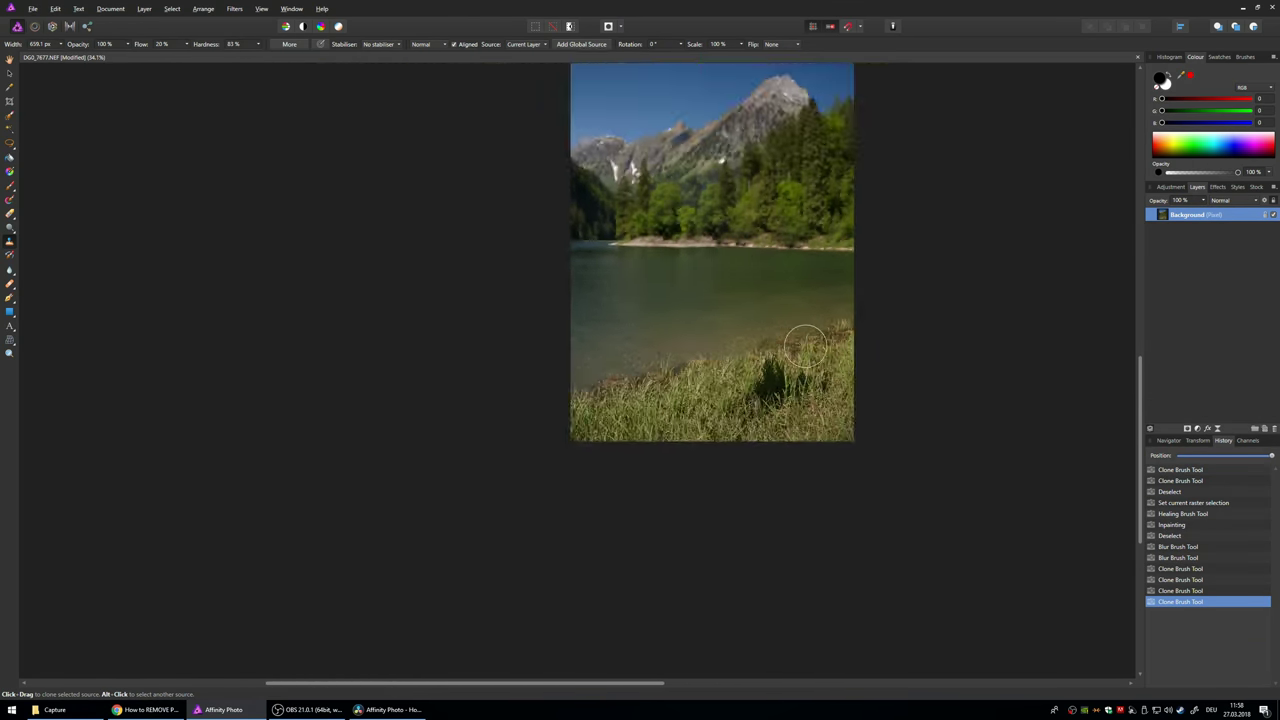
pyautogui.scroll(1, 840, 300)
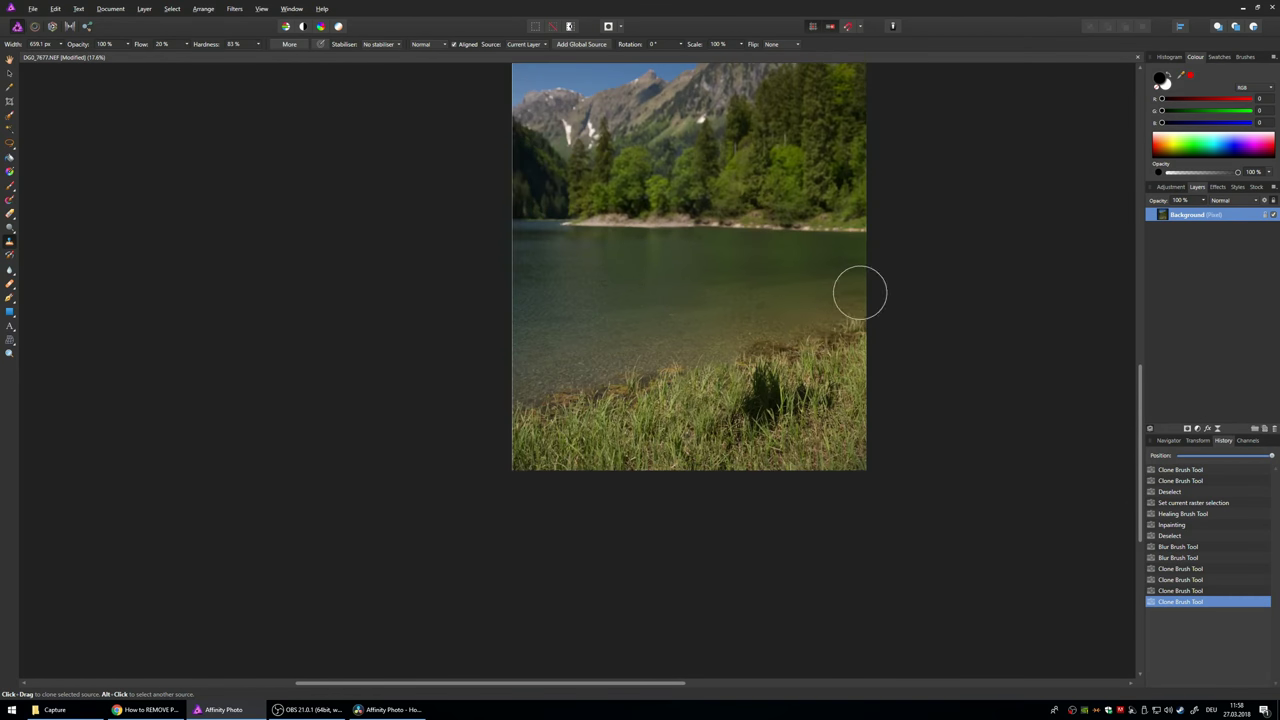
pyautogui.scroll(-2, 820, 270)
pyautogui.scroll(4, 794, 223)
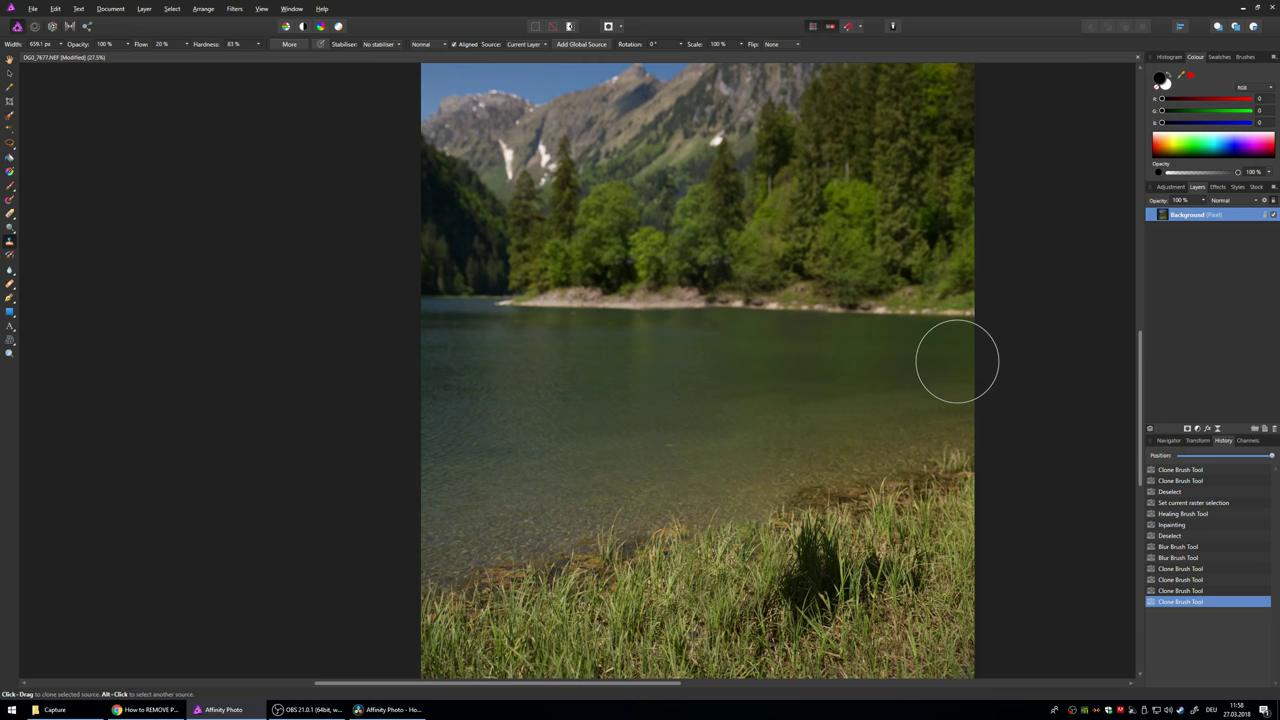
pyautogui.scroll(-1, 950, 355)
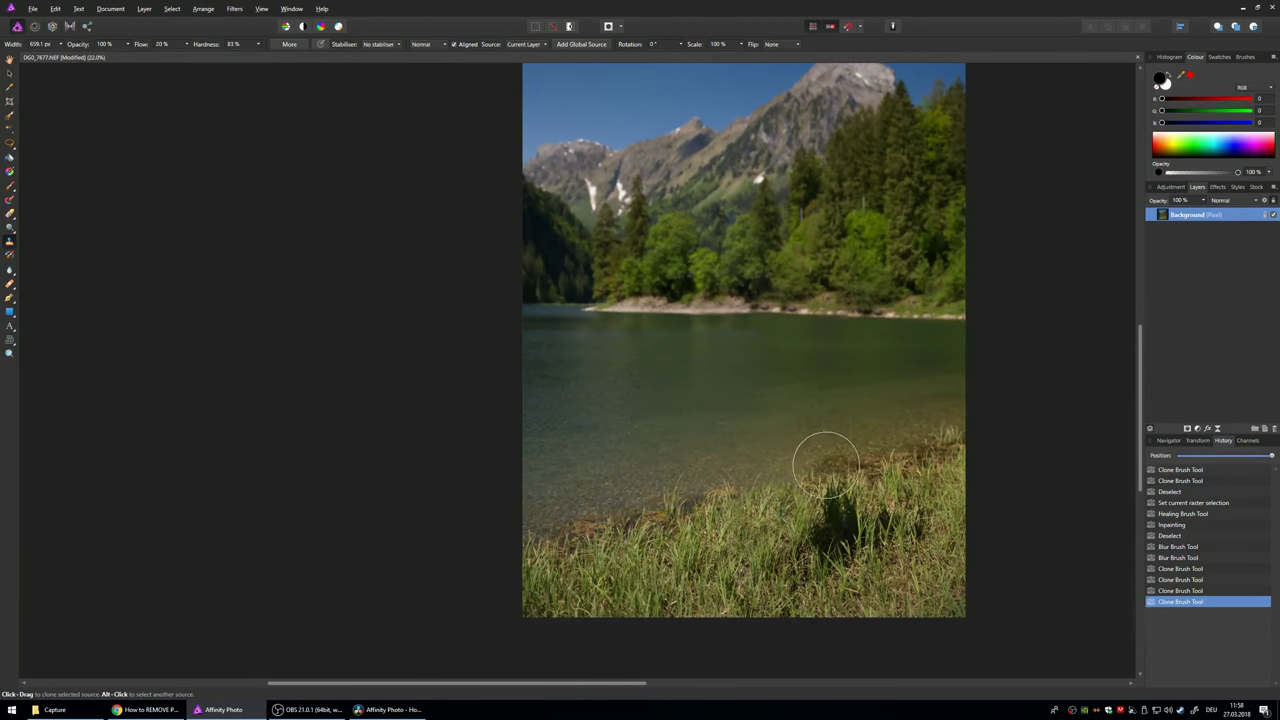